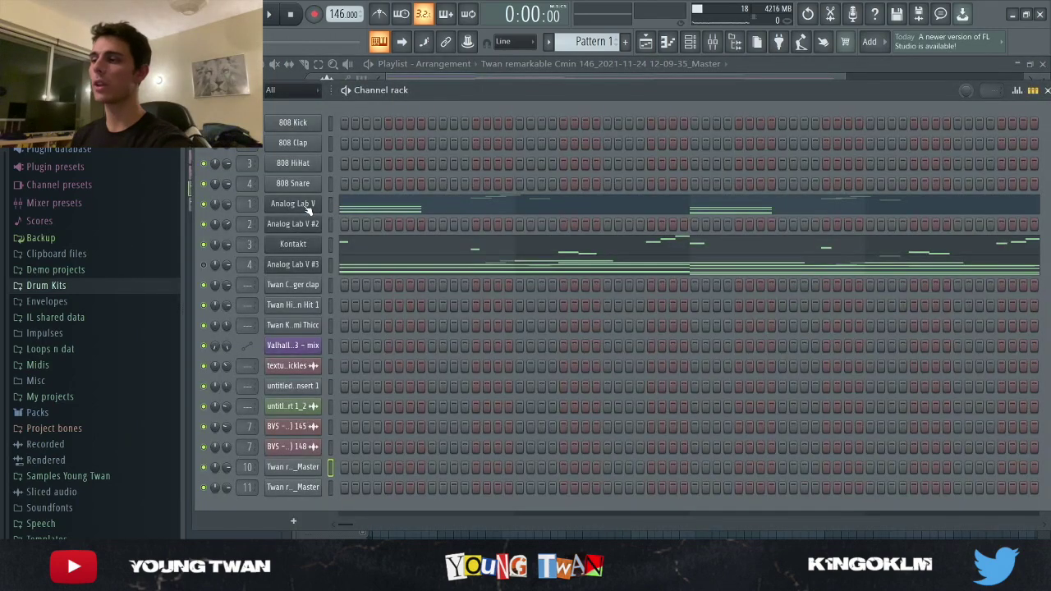
Step: Browse the first Analog Lab V channel's presets, then play its chord notes in the piano roll
click(307, 207)
click(330, 142)
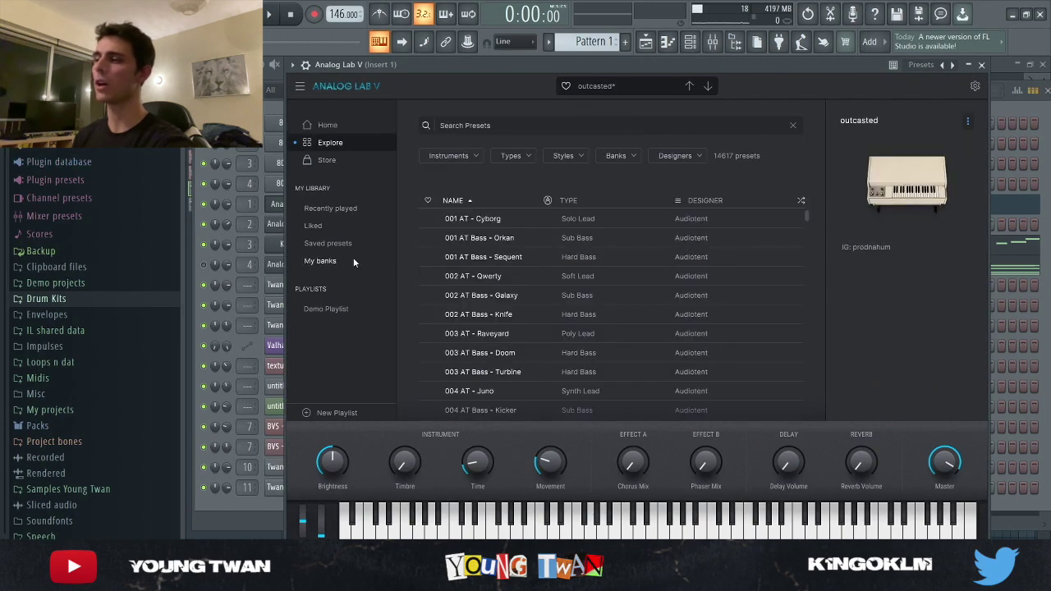
click(279, 207)
click(400, 208)
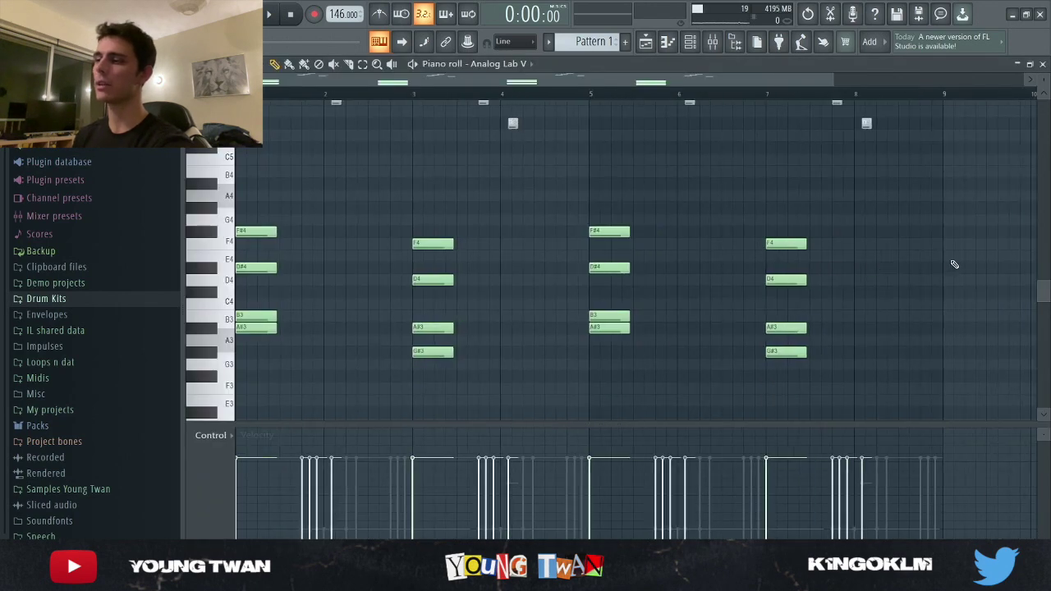
key(space)
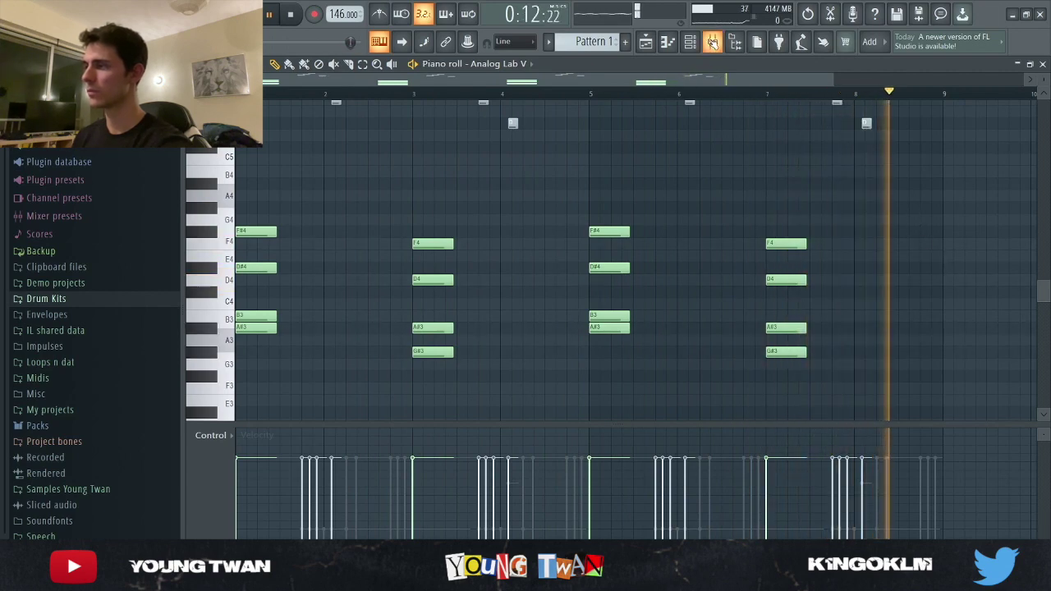
Step: Stop playback and open Insert 1's ValhallaRoom effect in the mixer
key(space)
click(712, 41)
click(949, 226)
click(898, 226)
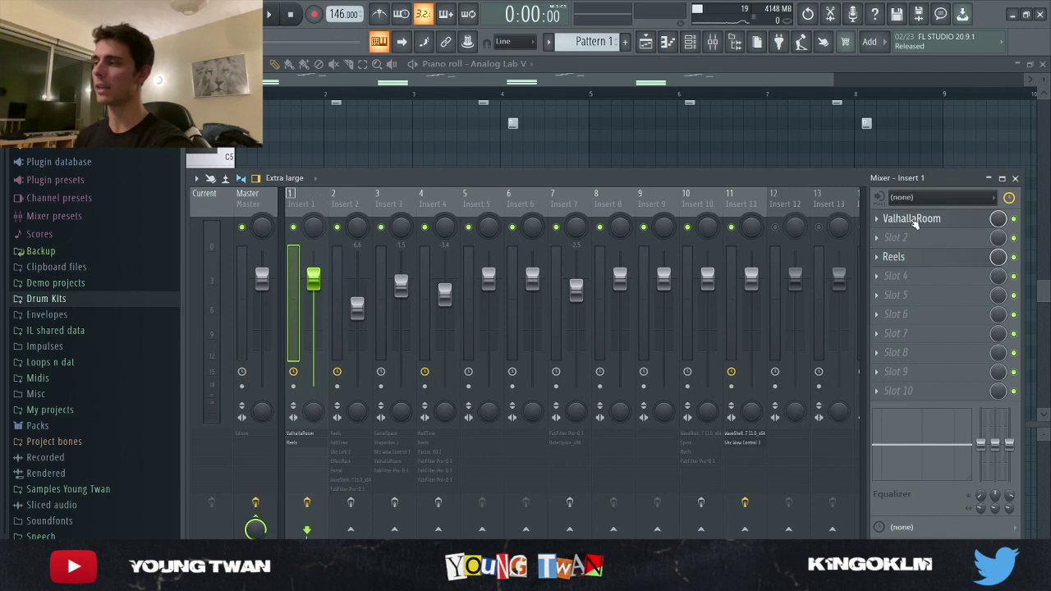
Step: Open Insert 1's ValhallaRoom and Reels effects, then replay the beat from the piano roll
click(928, 220)
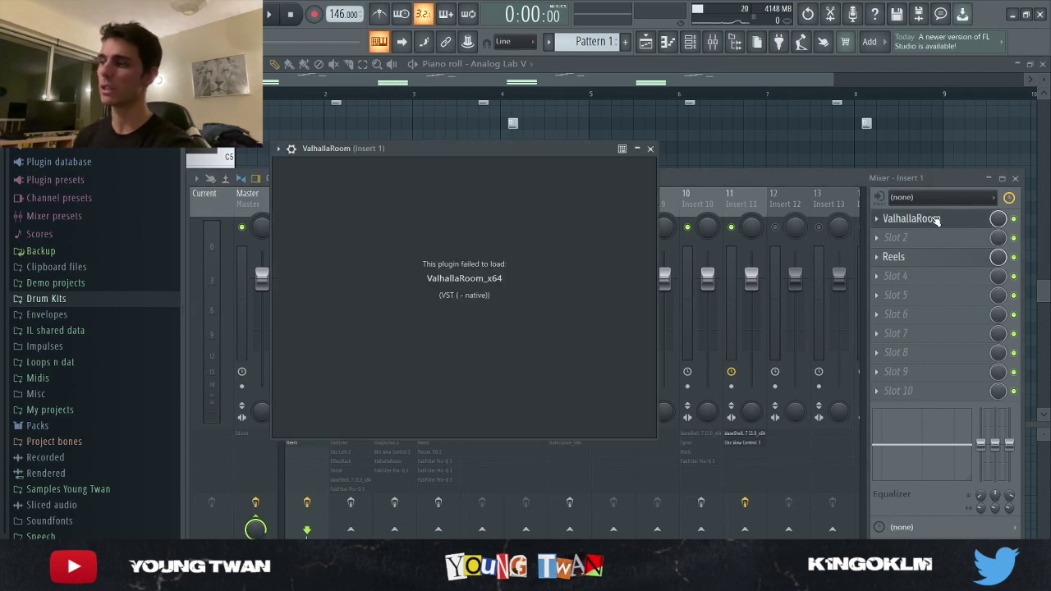
click(928, 257)
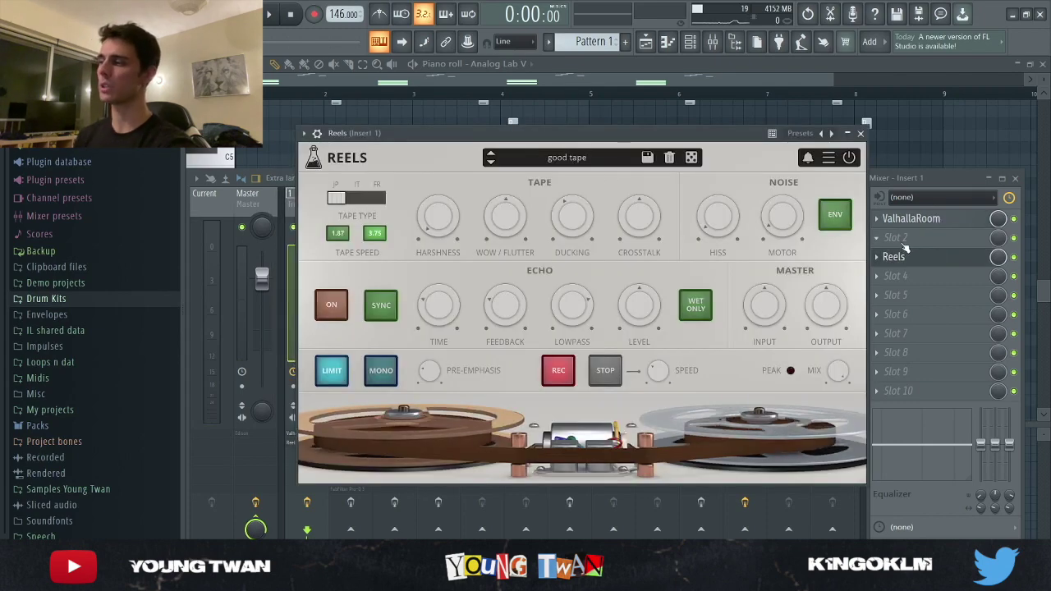
key(F7)
key(space)
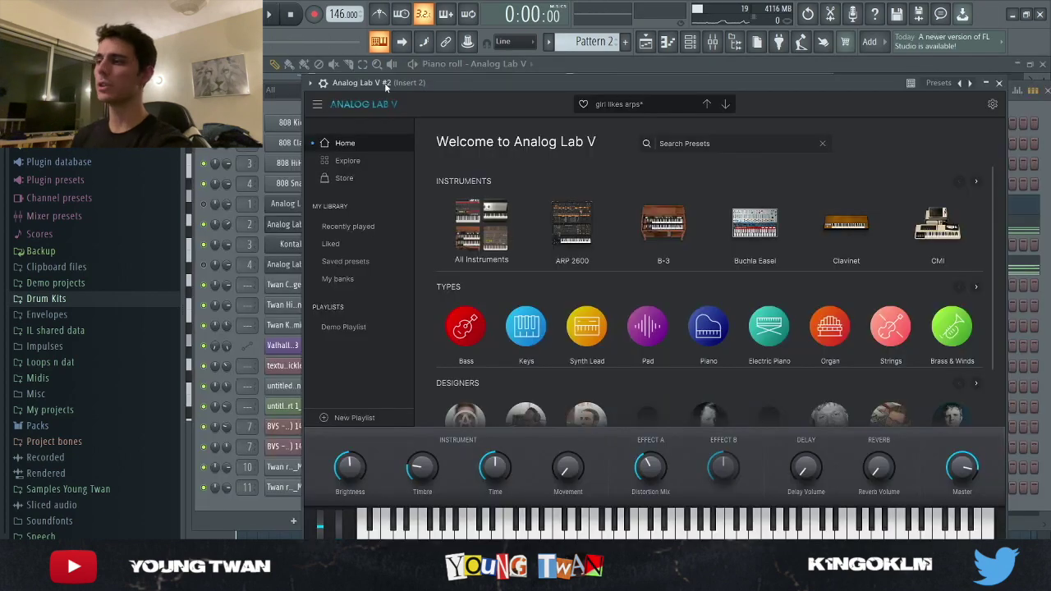
Step: Browse the Analog Lab V #2 preset list and look over its notes in the piano roll
drag(386, 86, 390, 83)
click(355, 160)
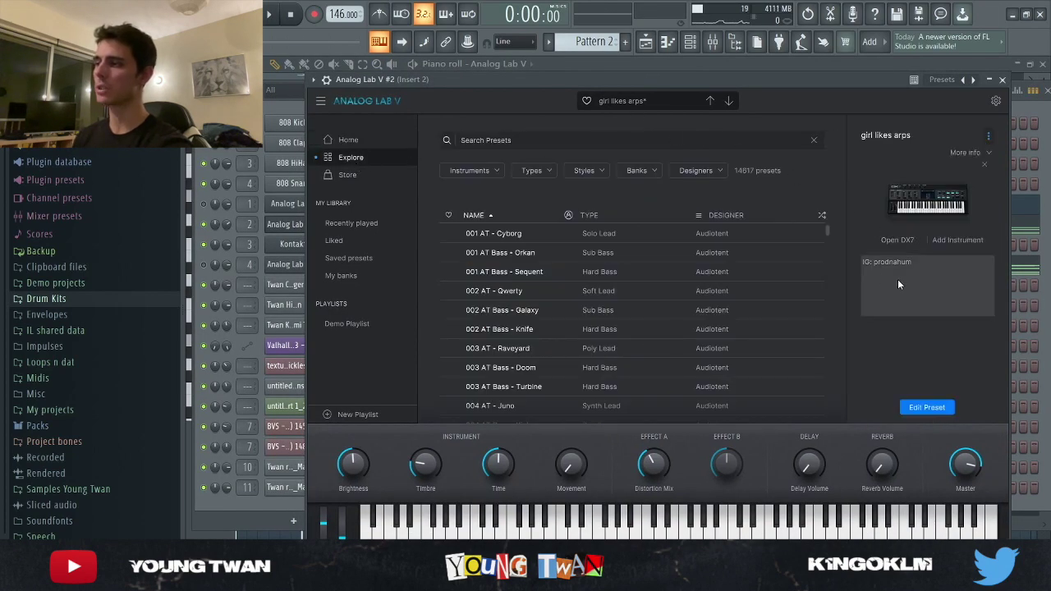
key(F7)
scroll(511, 305, down, 1)
scroll(516, 328, up, 3)
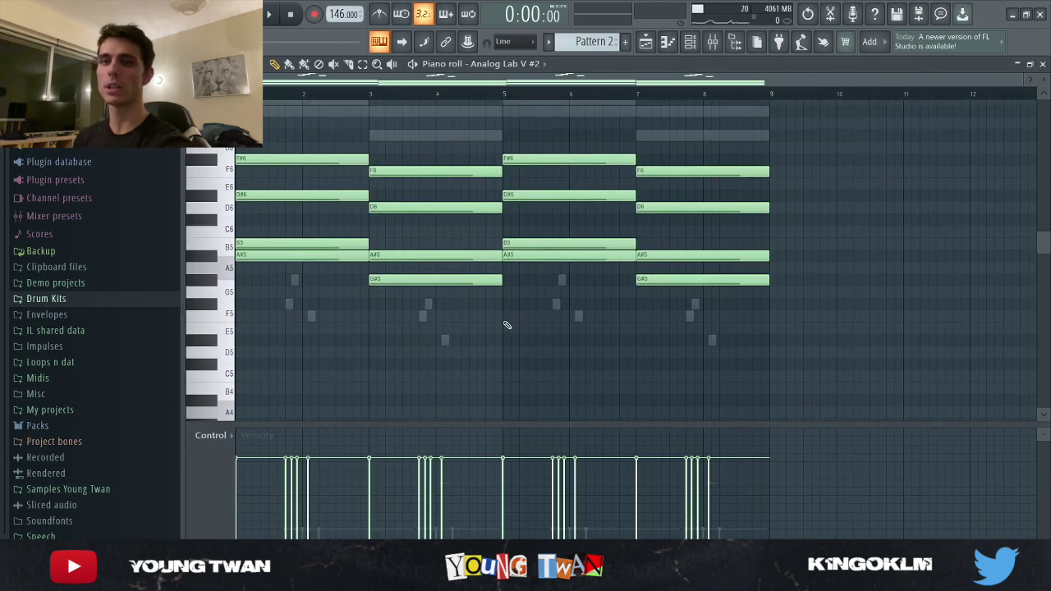
scroll(484, 324, up, 4)
ctrl+scroll(339, 254, up, 2)
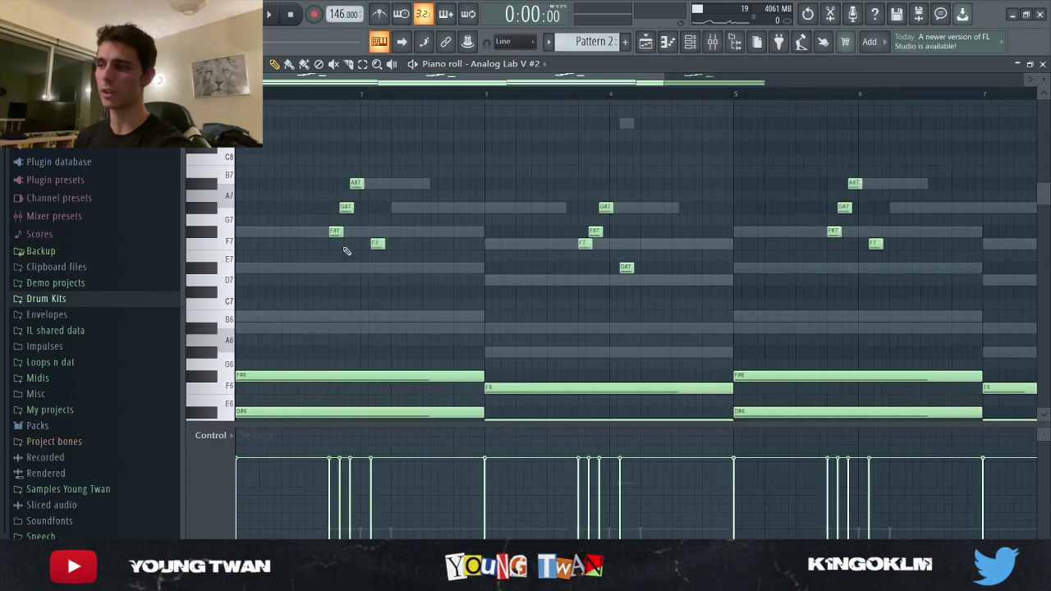
ctrl+scroll(821, 235, down, 2)
Step: Play the arp pattern, then stop and bring up the mixer on Insert 2
key(space)
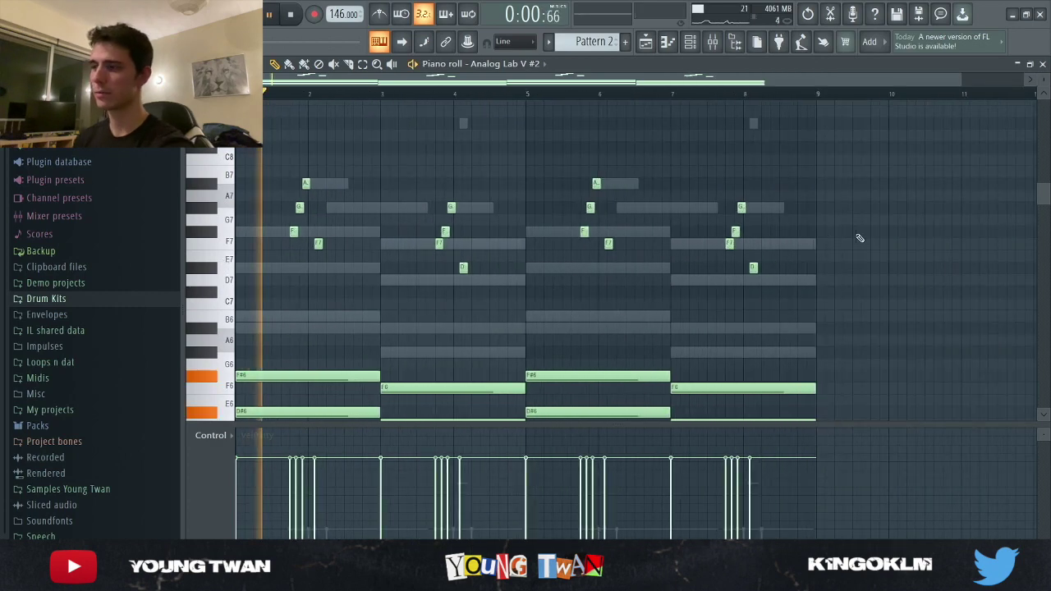
scroll(871, 247, down, 3)
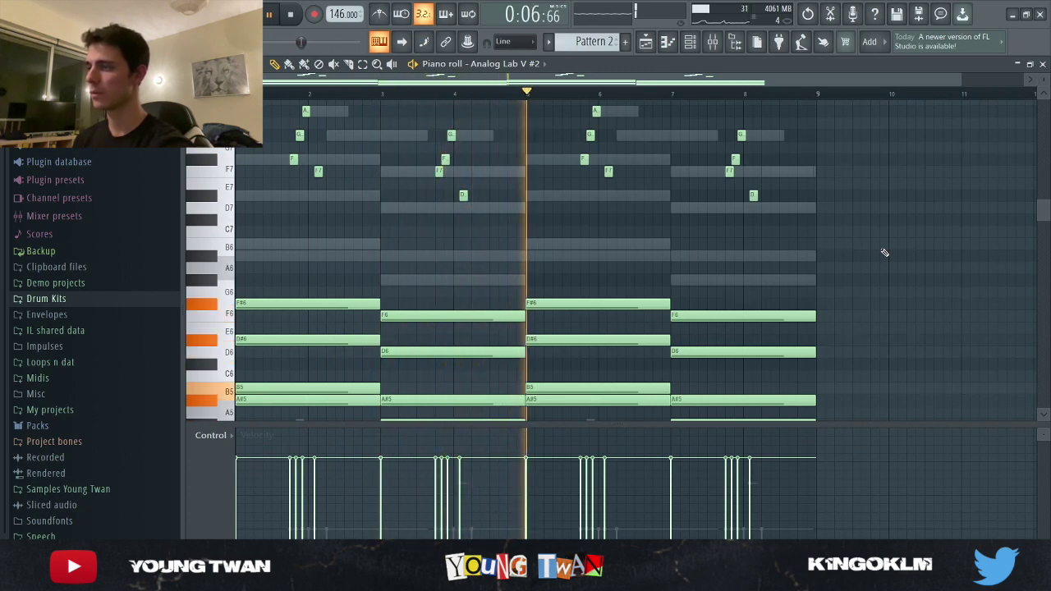
key(space)
key(F9)
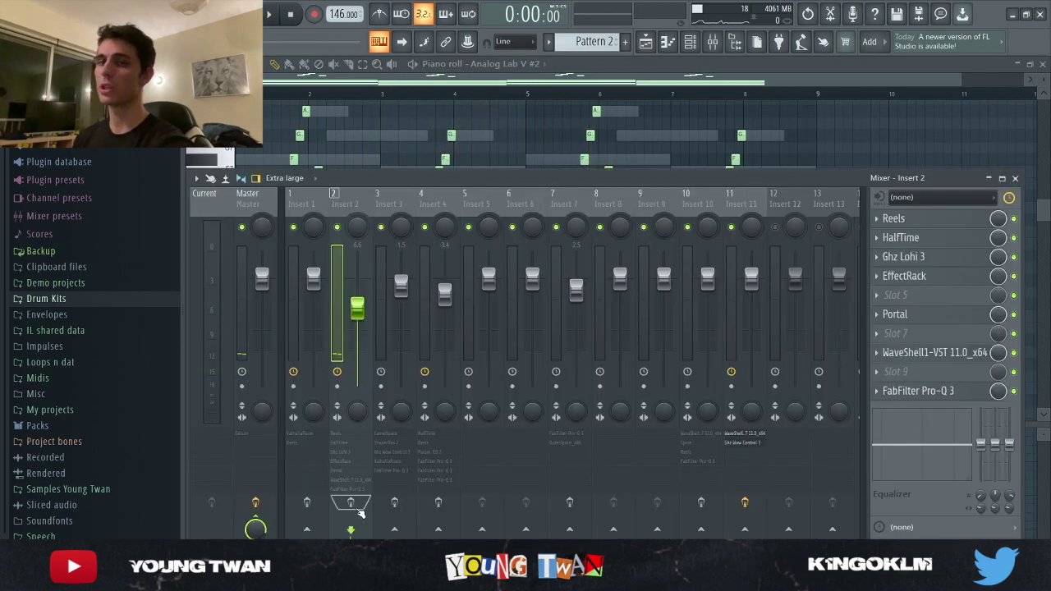
Step: Open each Insert 2 effect: Reels, HalfTime, Lohi 3, EffectRack, Portal, S1 Stereo Imager, Pro-Q 3
click(894, 218)
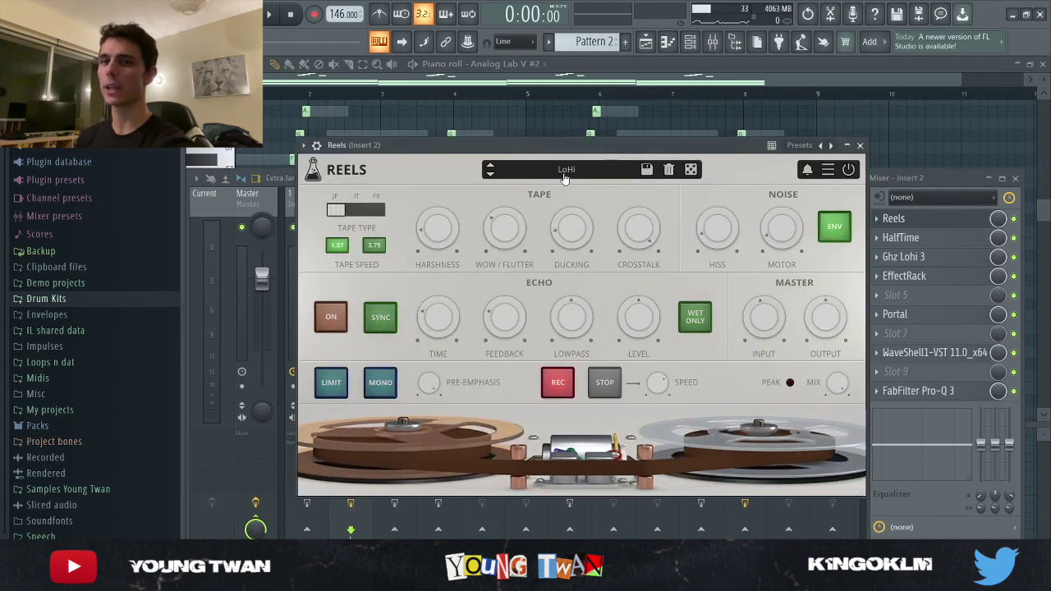
click(929, 240)
click(934, 257)
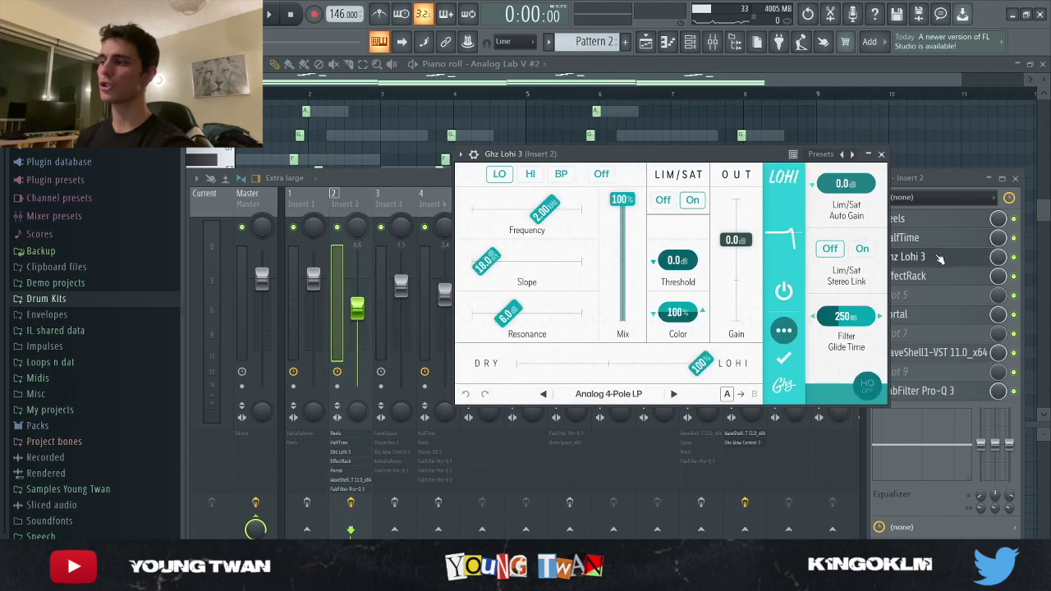
click(942, 277)
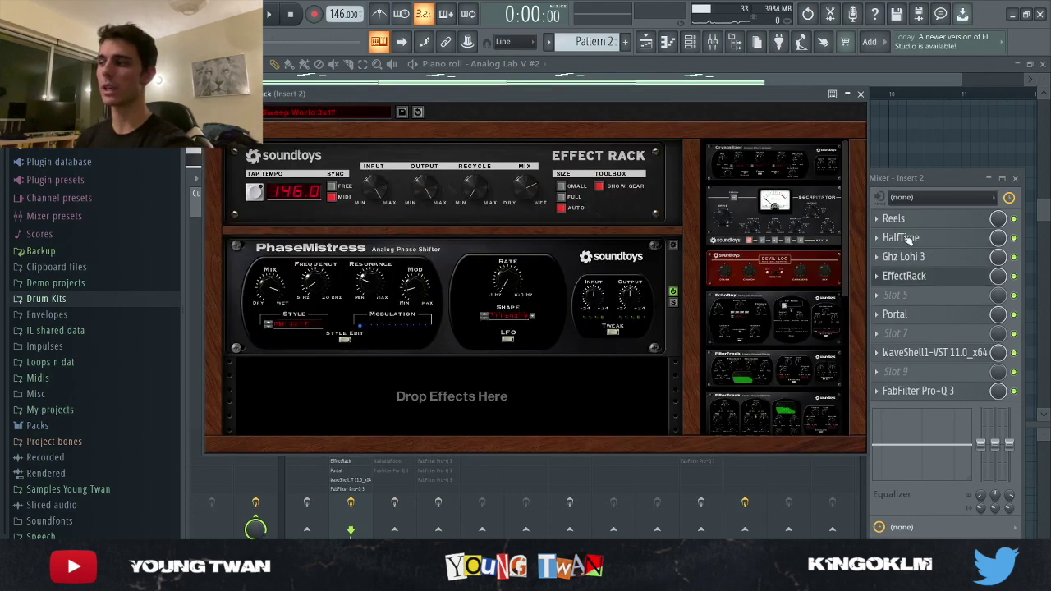
click(903, 315)
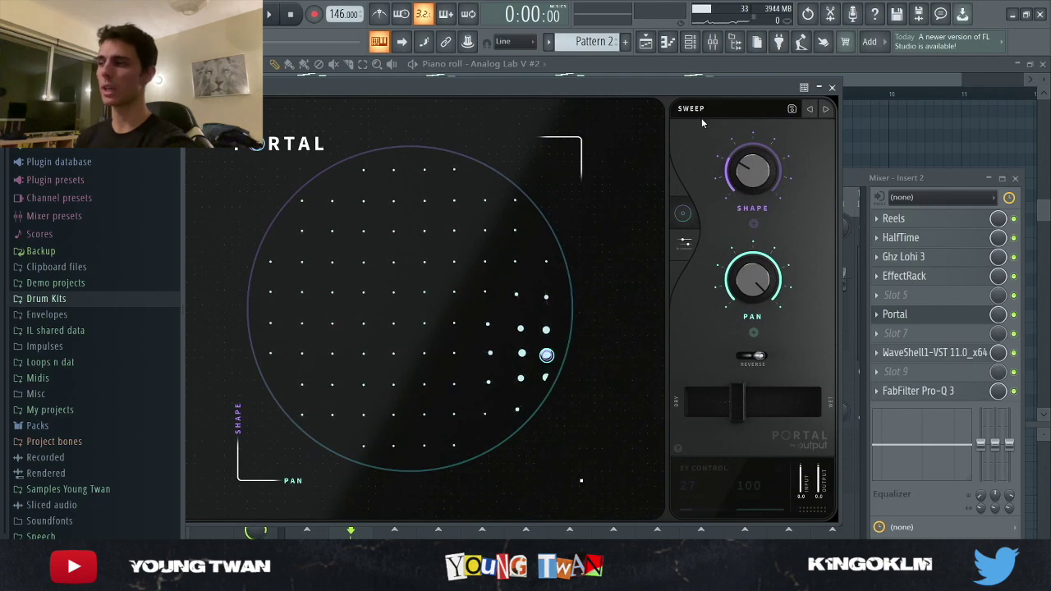
click(953, 353)
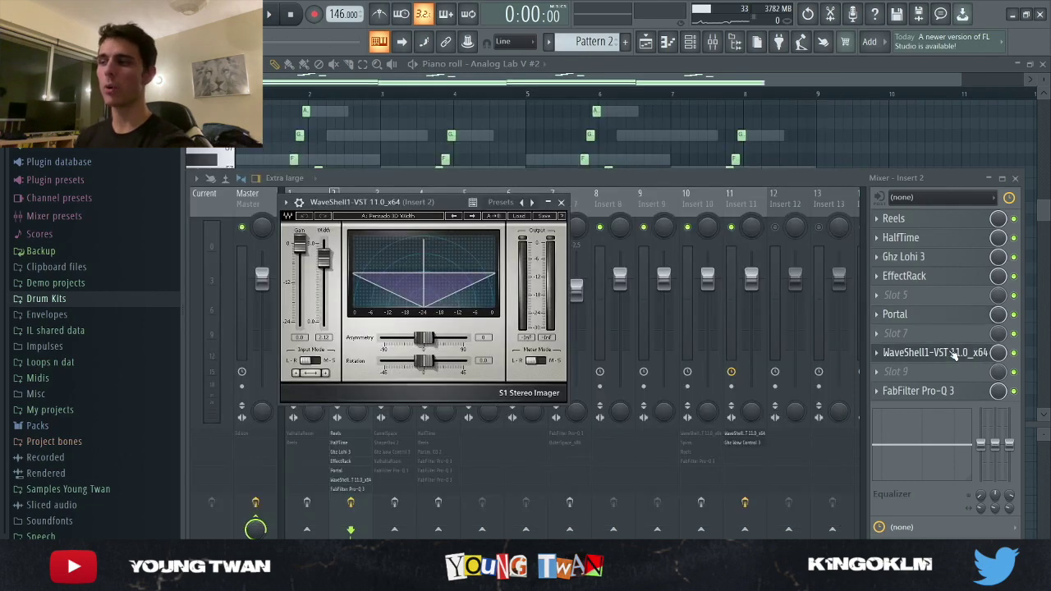
click(953, 353)
click(942, 392)
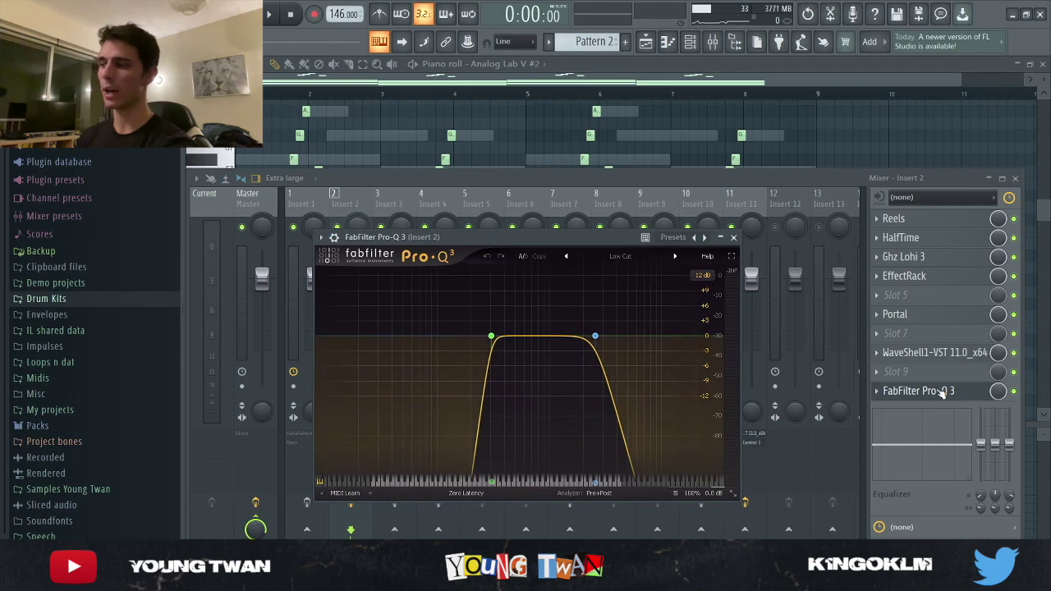
Step: Play the beat from the piano roll, then open Insert 3's CamelSpace effect
click(892, 134)
key(space)
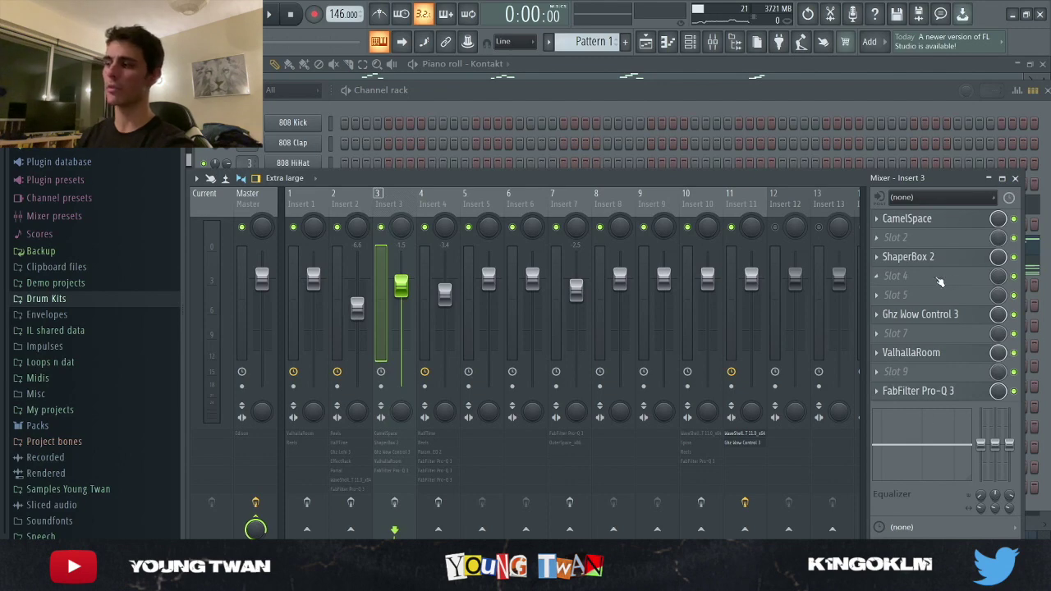
click(945, 220)
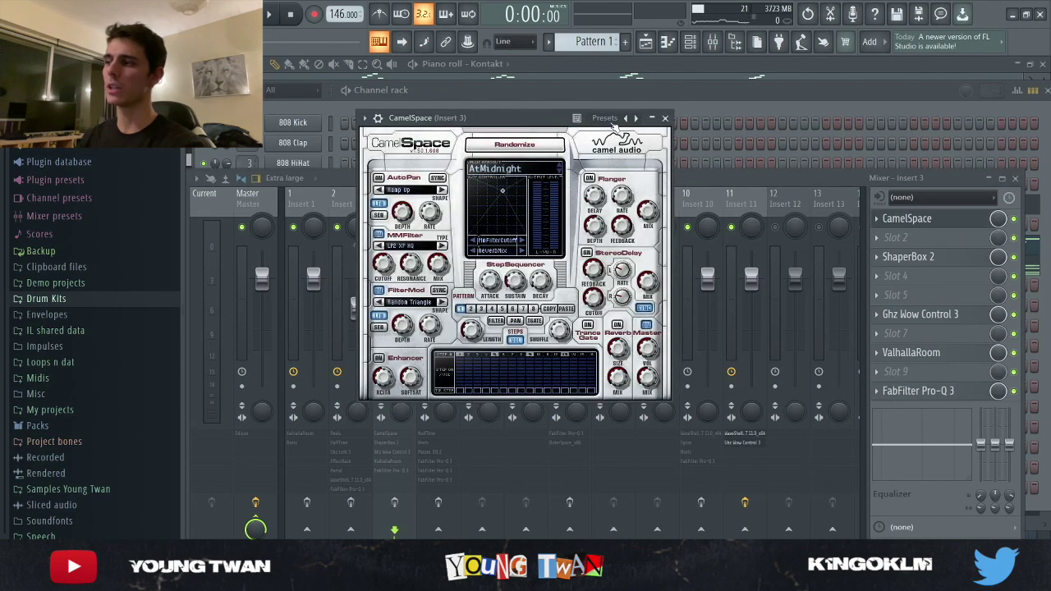
Step: Open Insert 3's ShaperBox 2, Ghz Wow Control 3 and FabFilter Pro-Q 3 effects
click(945, 257)
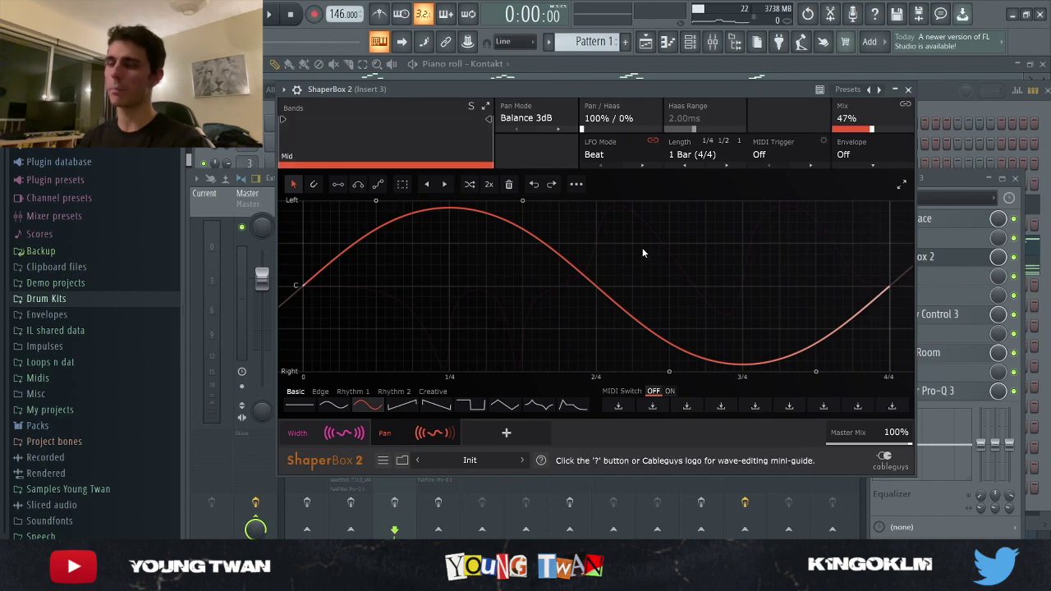
click(984, 320)
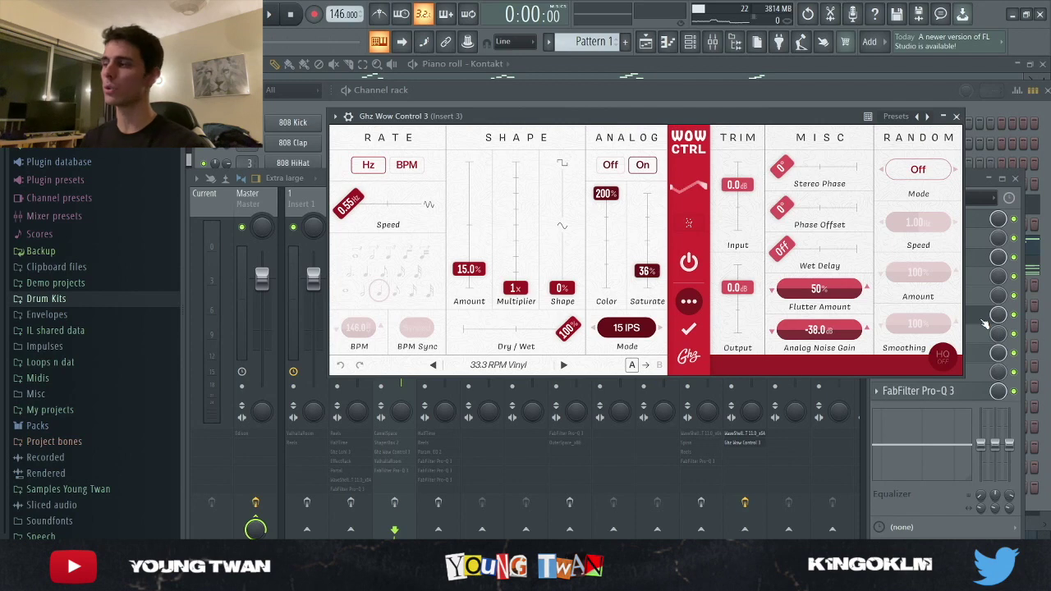
click(985, 322)
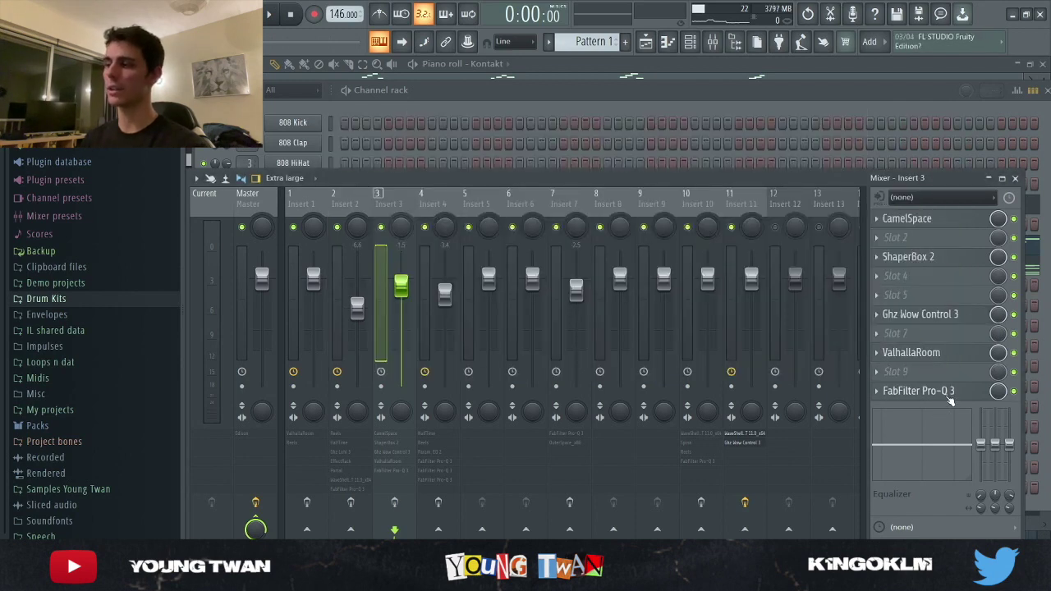
click(949, 397)
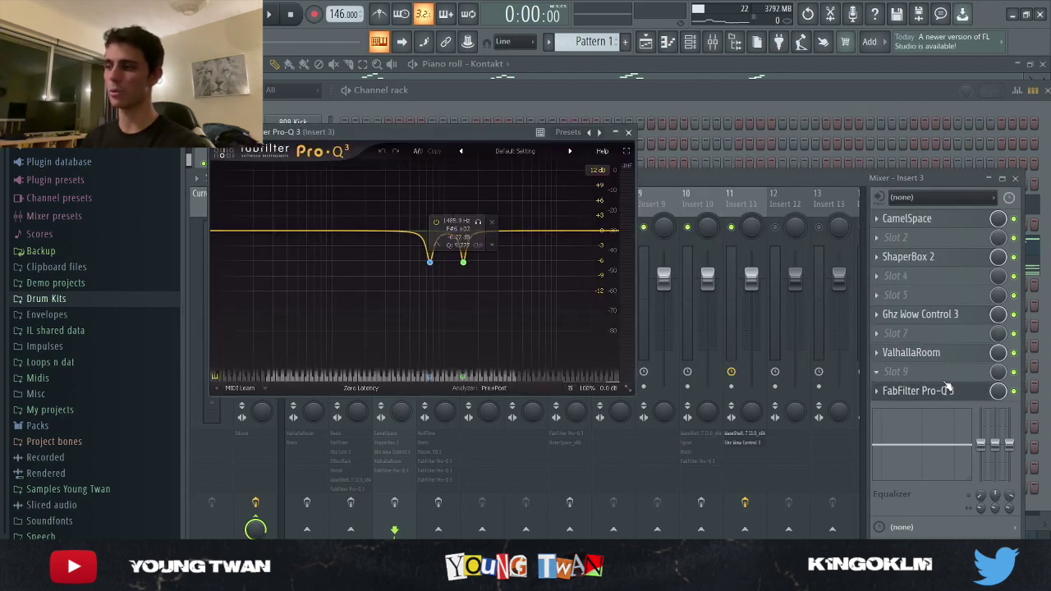
Step: Hide the mixer and browse the third Analog Lab V instrument's preset list
key(F6)
click(300, 270)
click(237, 149)
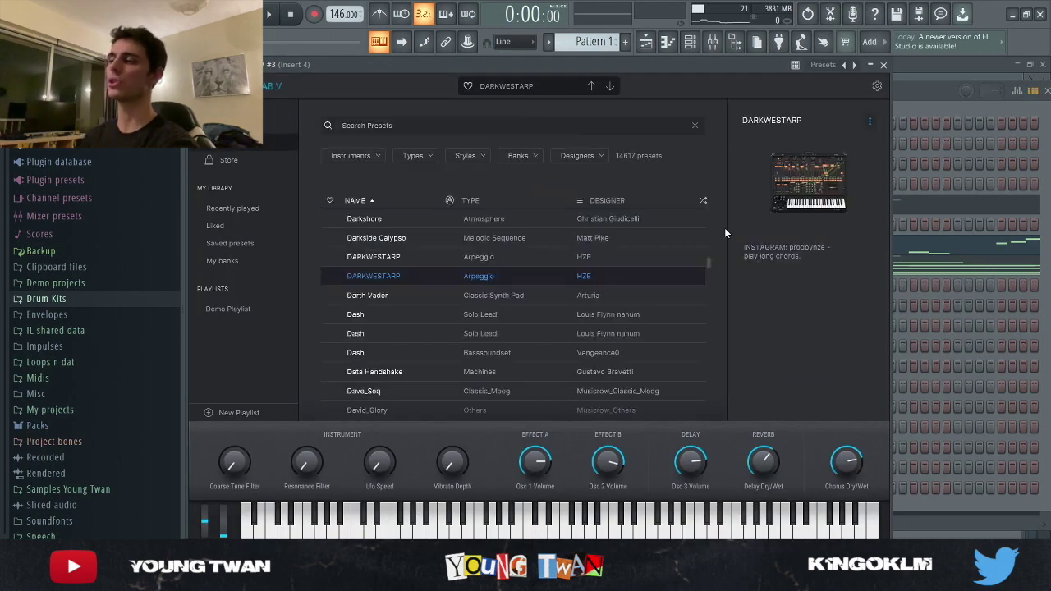
Step: Close the Analog Lab V #3 window, play its pattern, then bring up the mixer
mouse_move(781, 278)
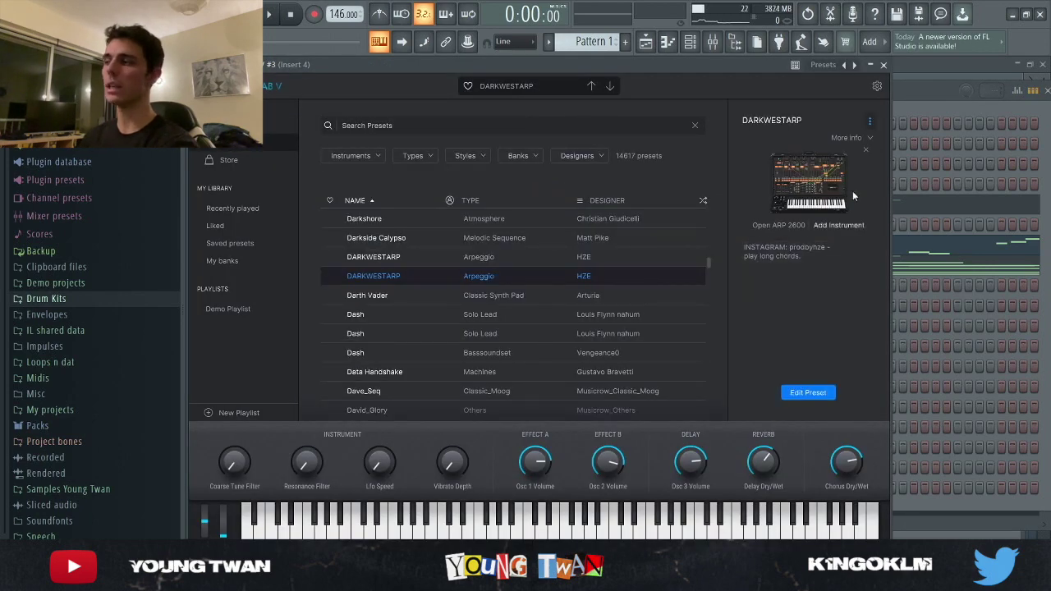
click(884, 65)
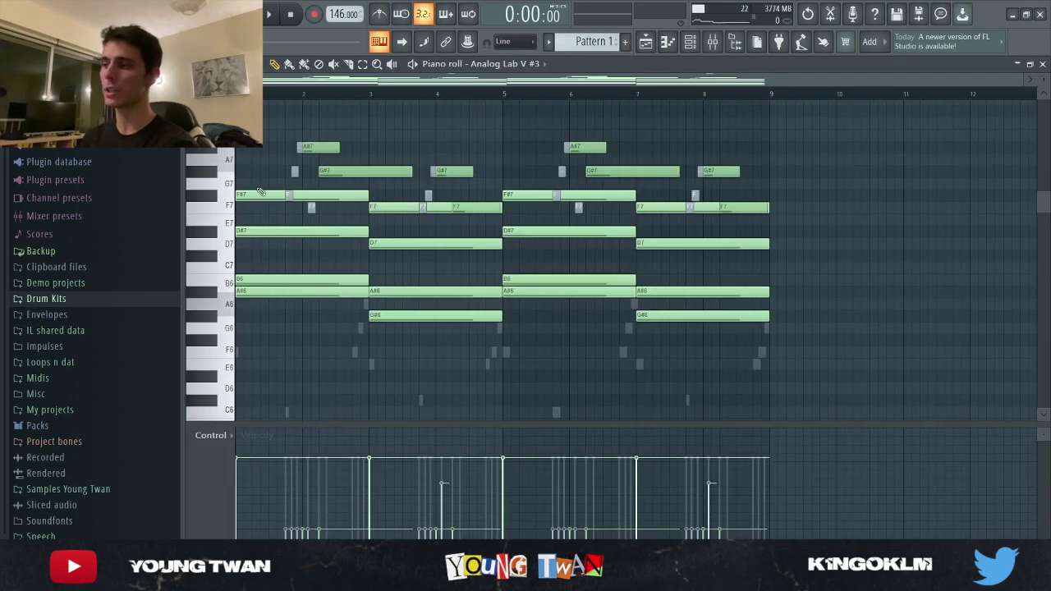
scroll(227, 196, up, 2)
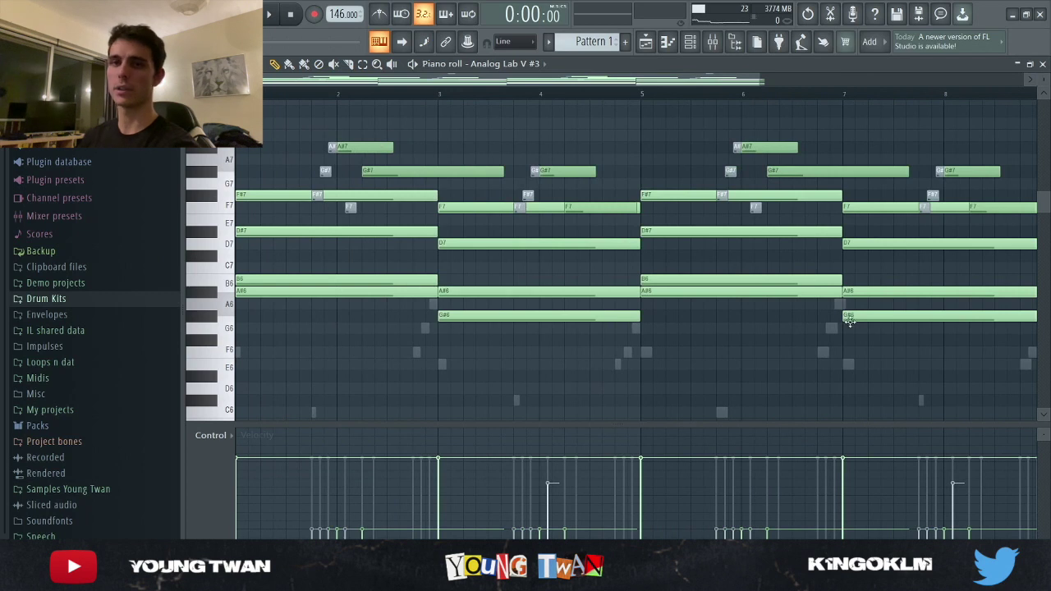
key(space)
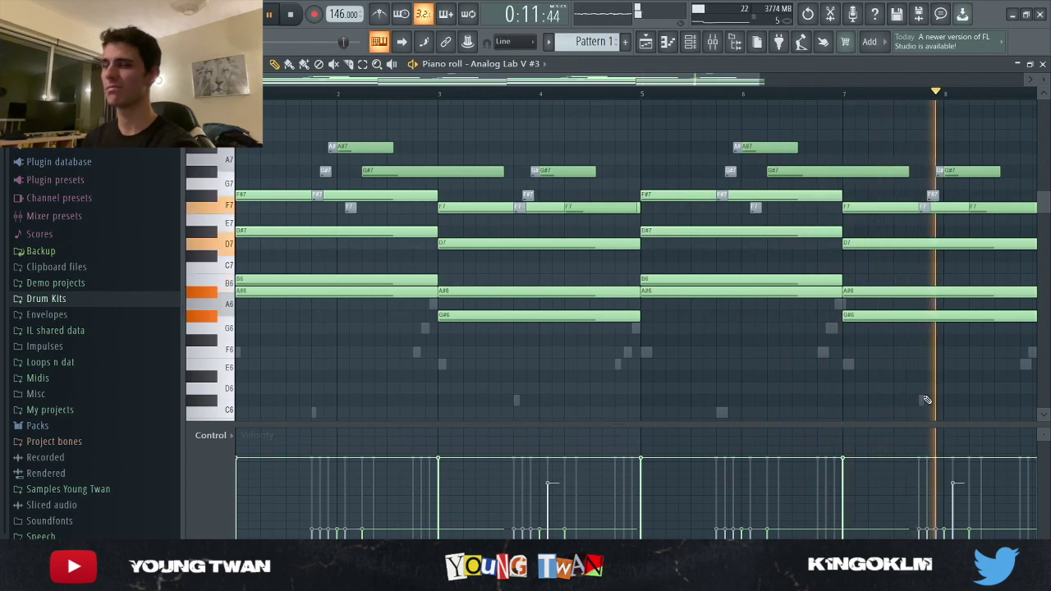
key(F9)
Step: Open Insert 4's HalfTime, Reels and Fruity parametric EQ 2 effects
key(space)
click(911, 219)
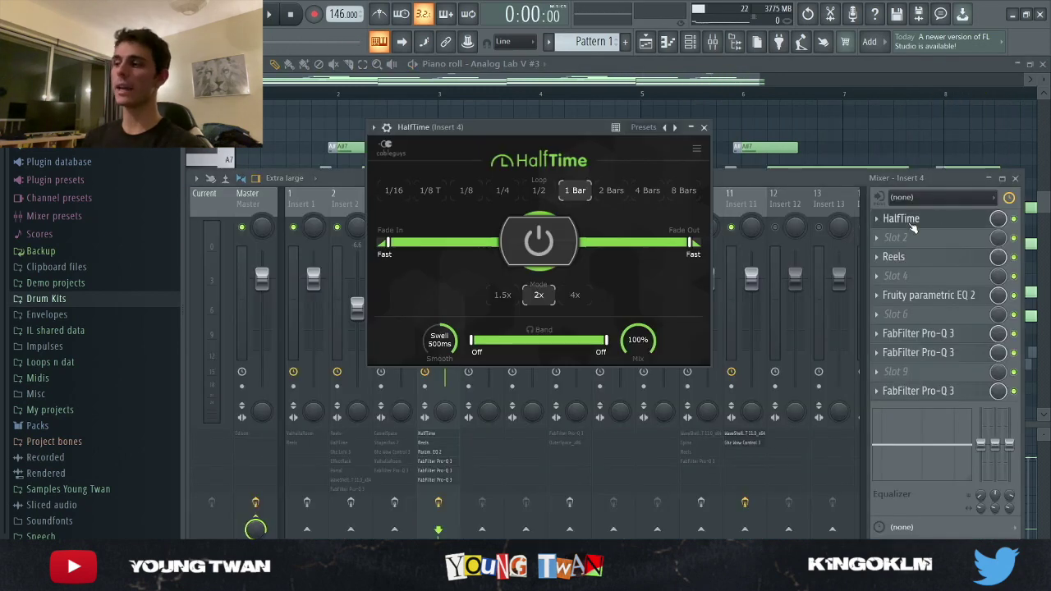
click(904, 220)
click(894, 256)
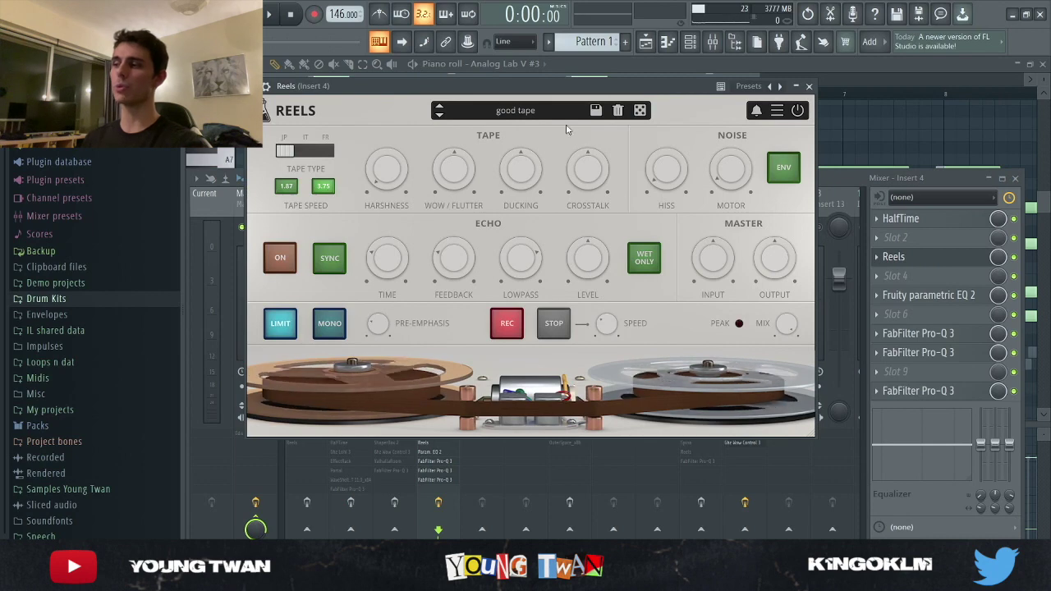
click(928, 298)
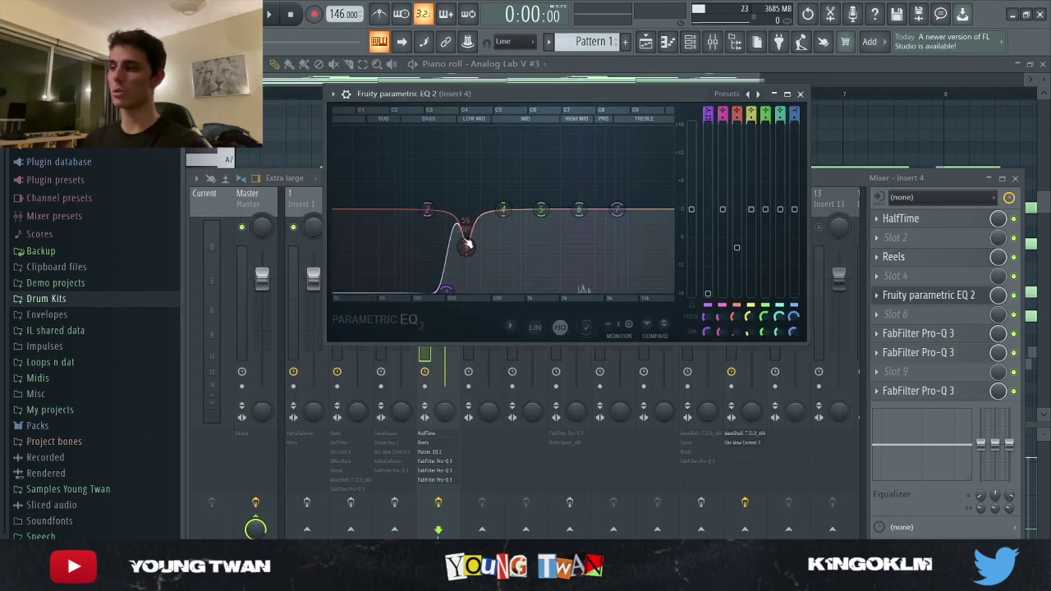
Step: Inspect both FabFilter Pro-Q 3 instances on Insert 4, then replay the Analog Lab V #3 pattern
click(943, 332)
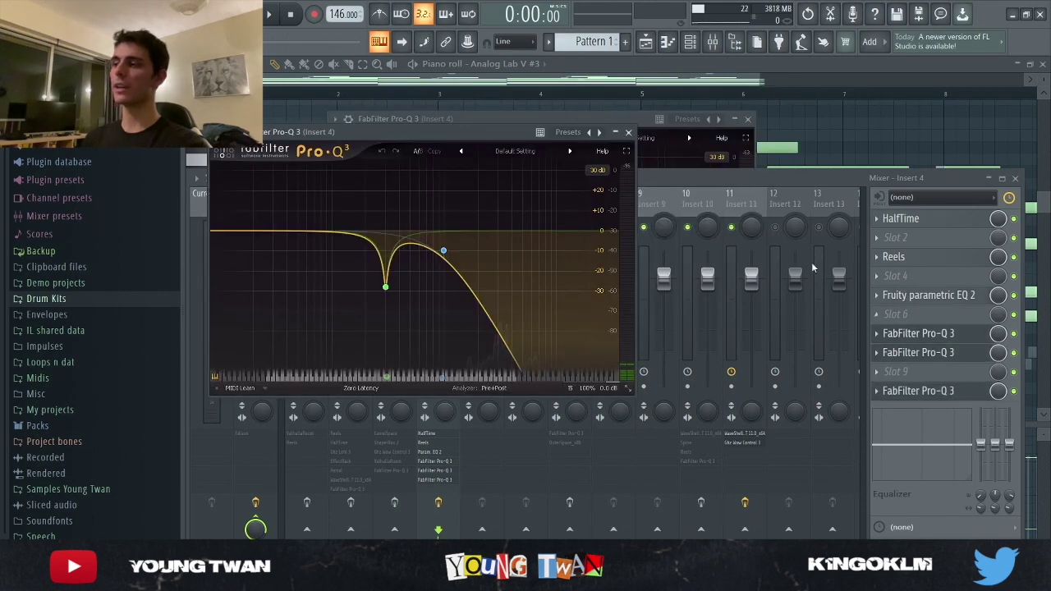
click(955, 337)
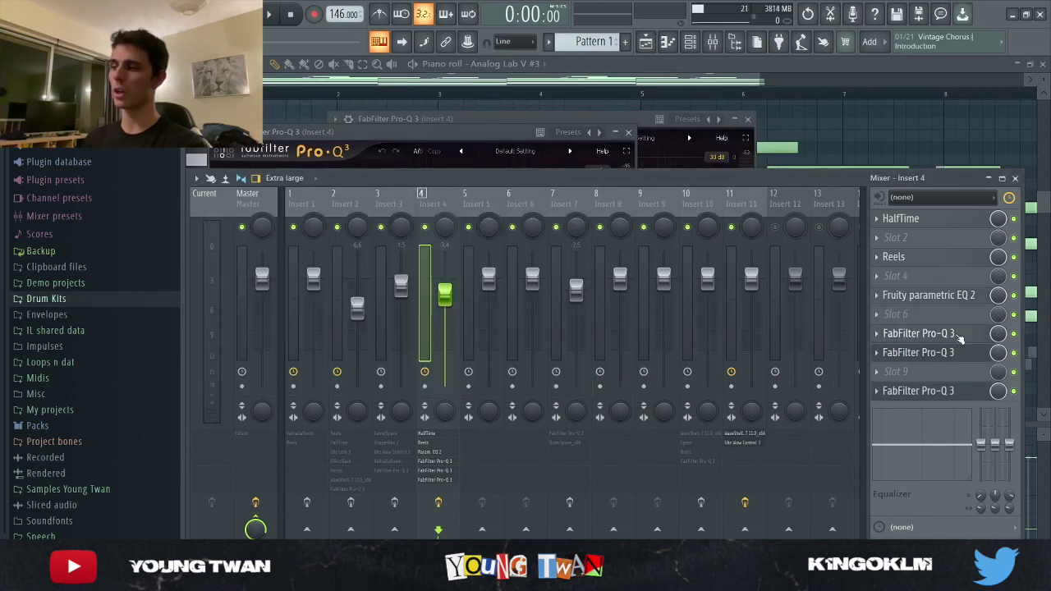
click(956, 339)
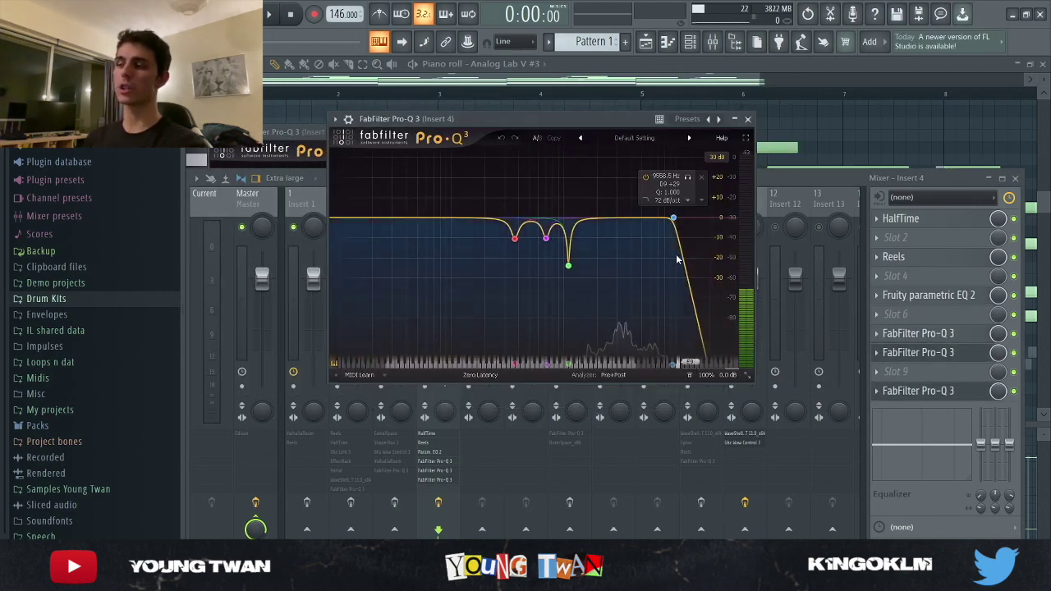
click(917, 355)
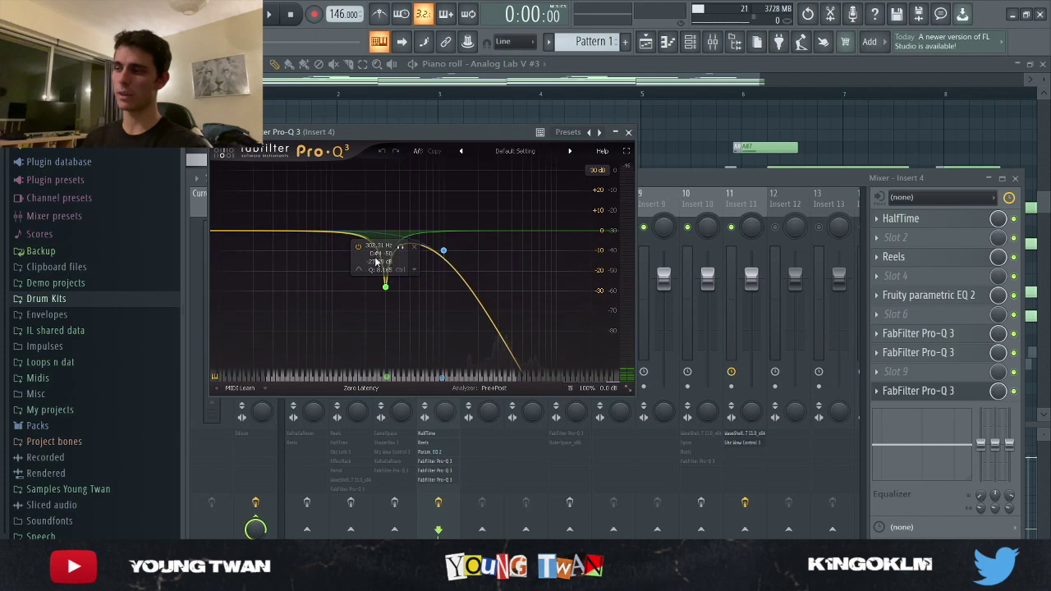
click(863, 129)
key(space)
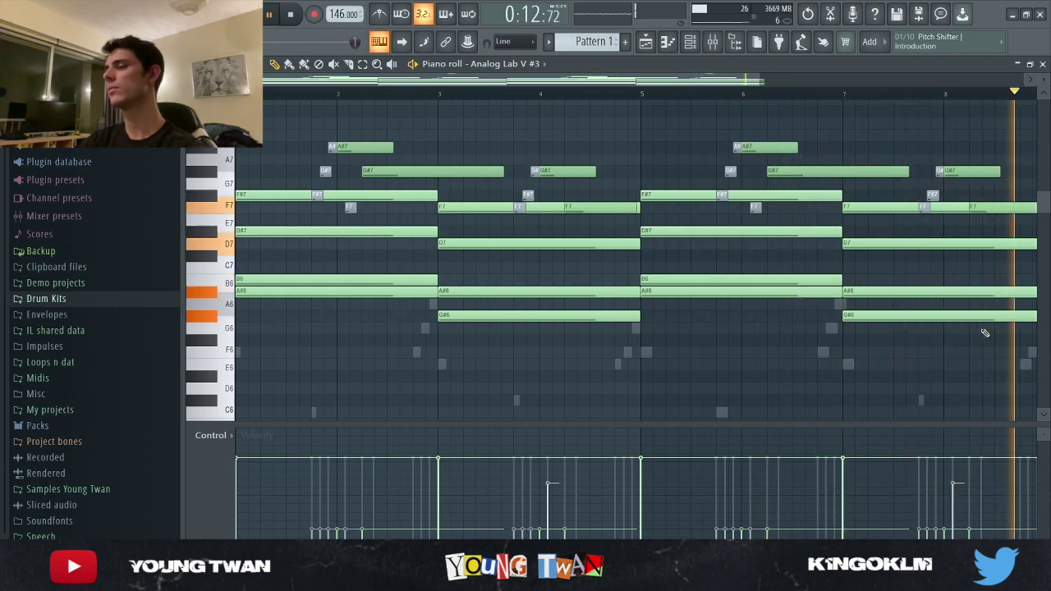
Step: Stop the Analog Lab V #3 piano roll playback
key(space)
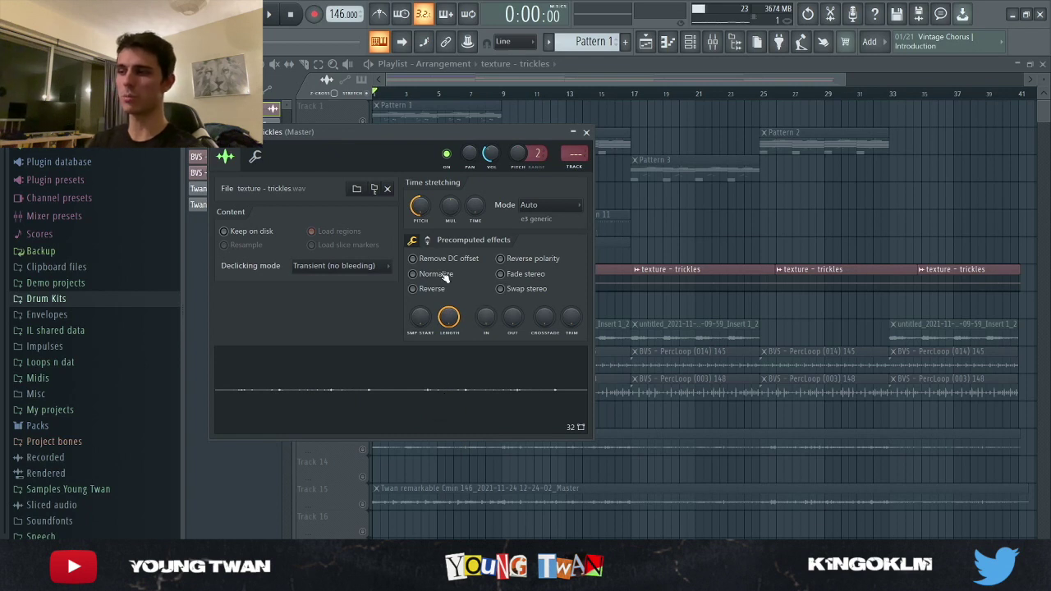
Step: Toggle Normalize on and off for the texture - trickles sample, then close its settings
click(413, 274)
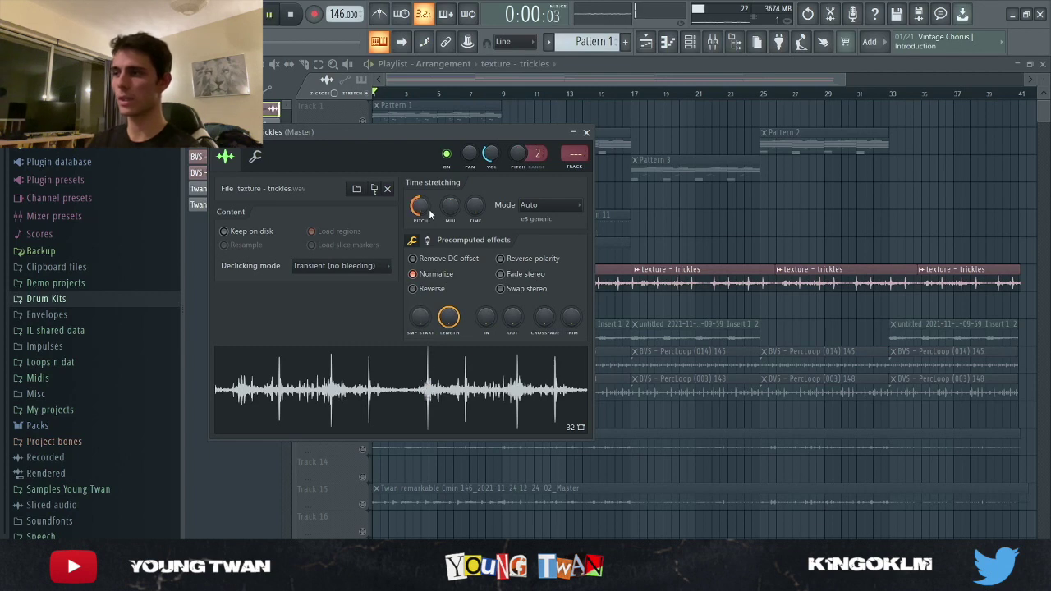
click(427, 274)
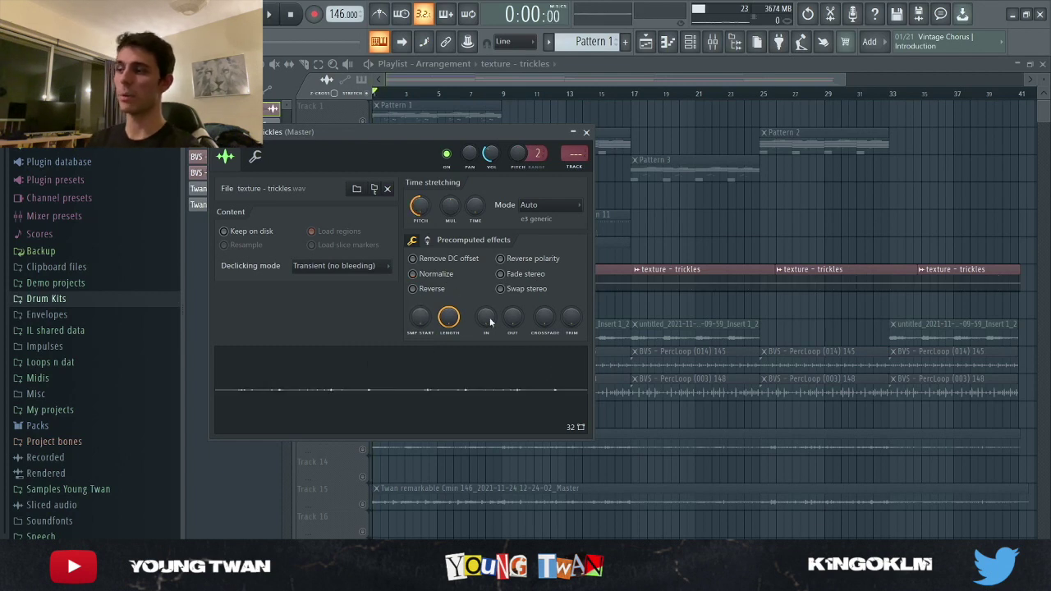
click(586, 132)
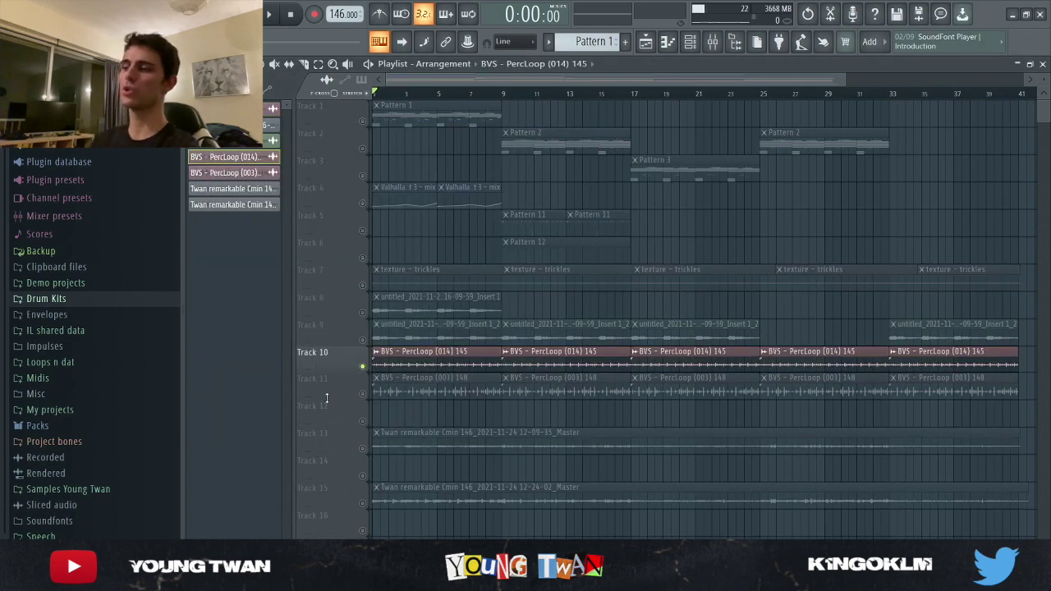
Step: Play the arrangement briefly from the start and stop it
scroll(343, 381, up, 2)
key(space)
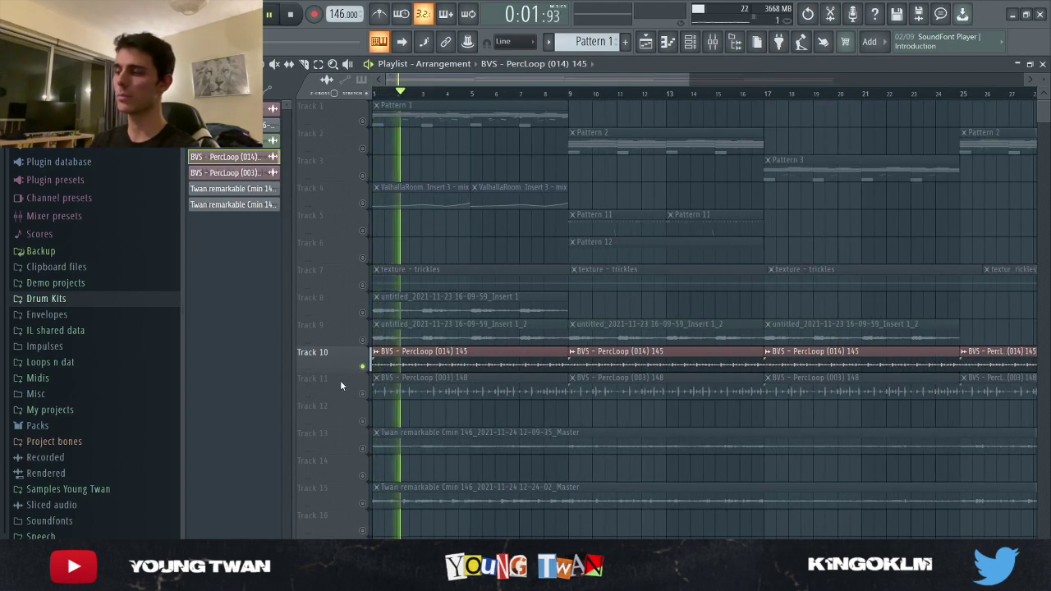
key(space)
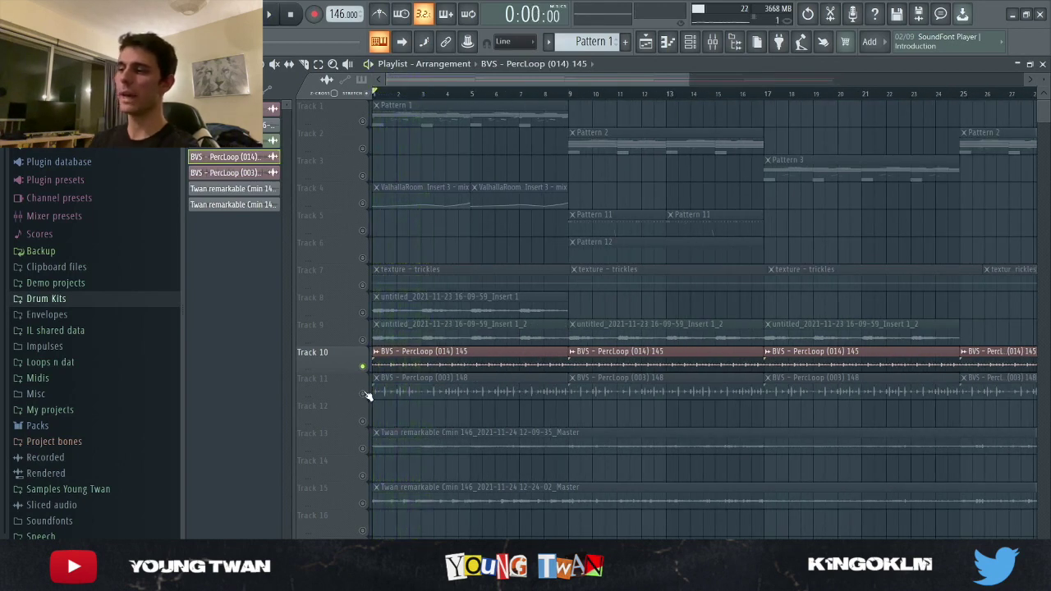
Step: Unmute Track 11's BVS PercLoop (003) 148, replay the arrangement, then open the mixer
click(362, 393)
key(space)
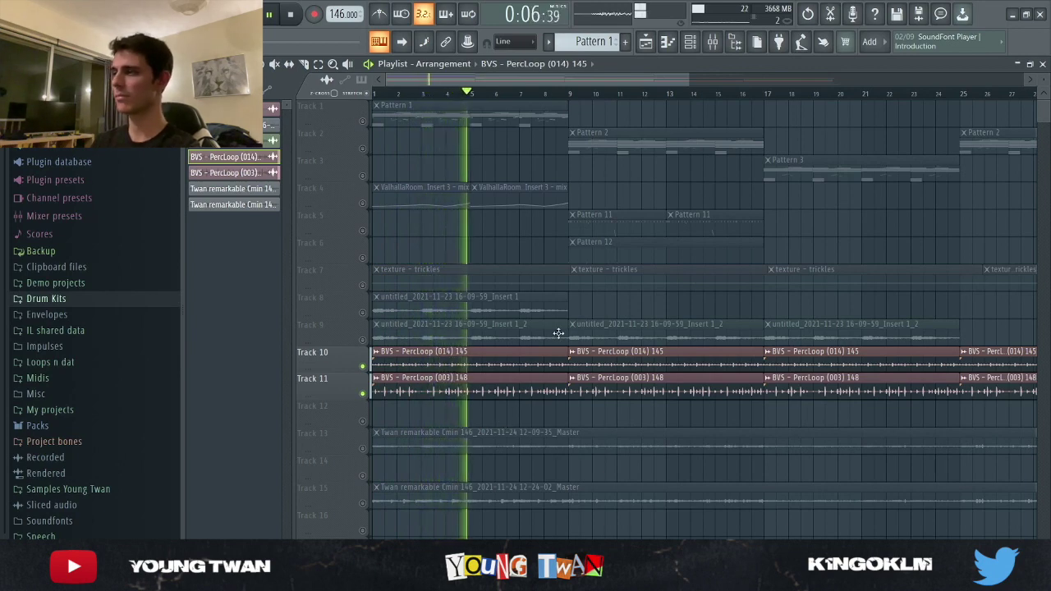
key(space)
key(F9)
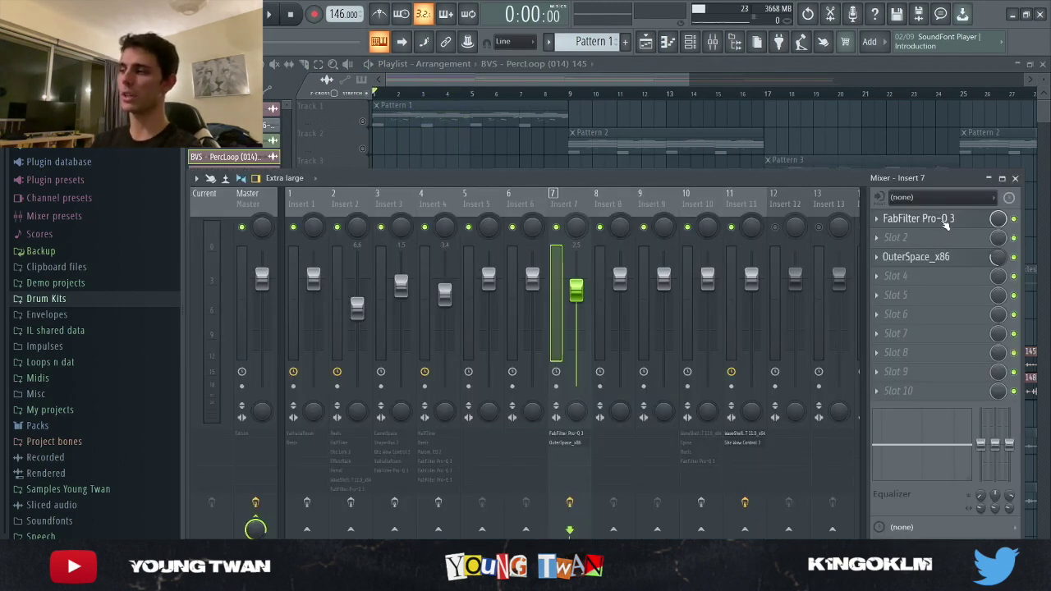
Step: Review Insert 7's band-pass Pro-Q 3 and OuterSpace MotorVerb SJA reverb, then hide the mixer
click(943, 220)
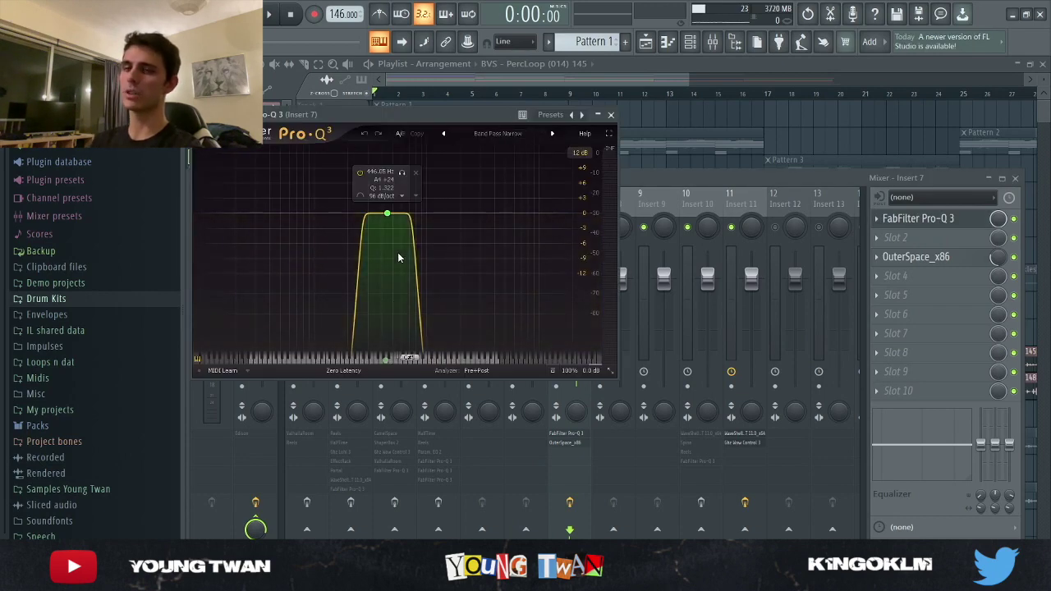
click(928, 256)
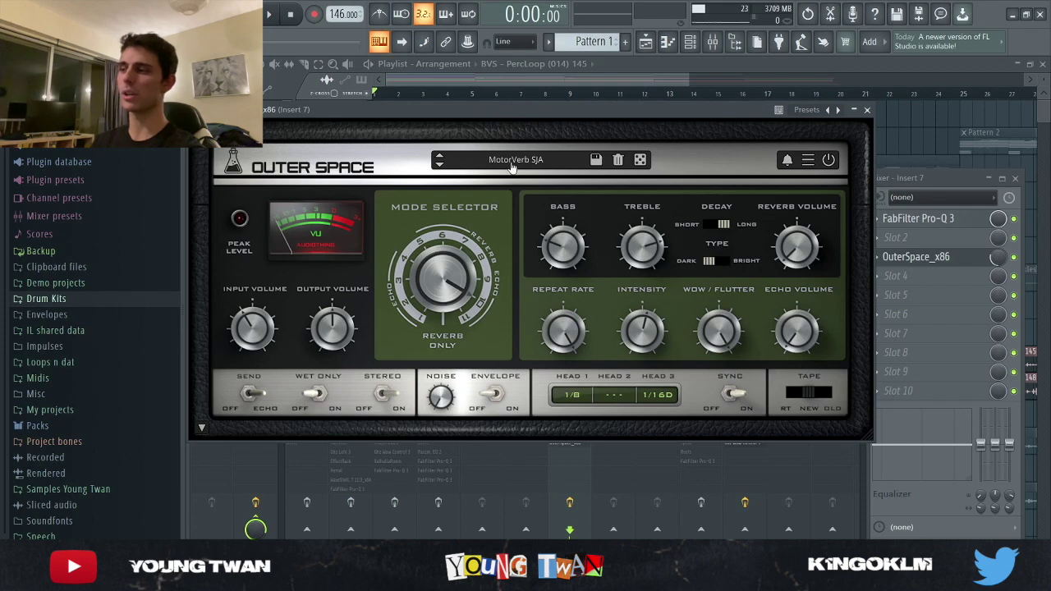
click(943, 257)
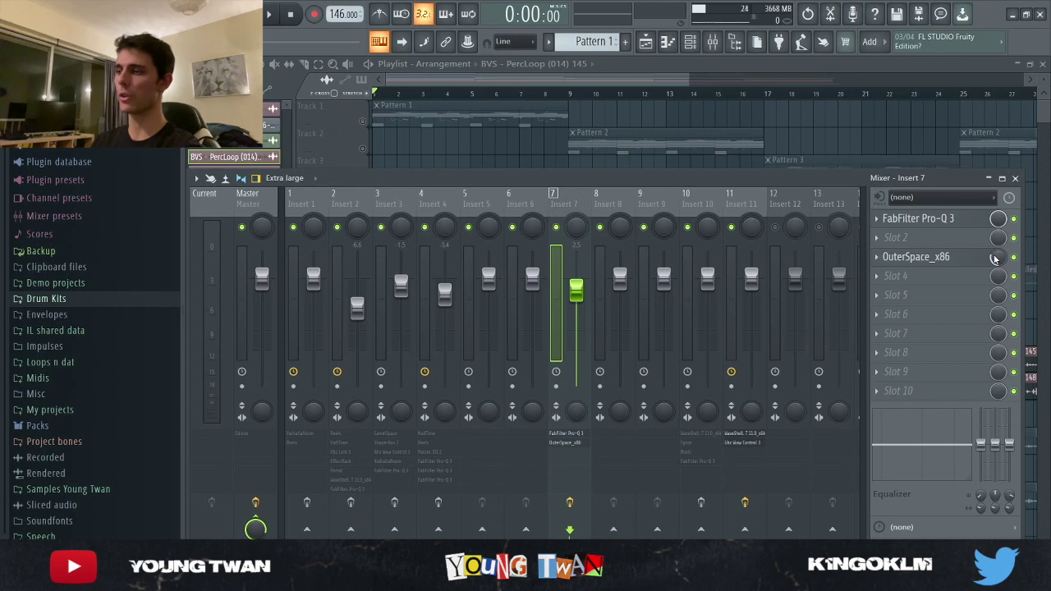
key(F9)
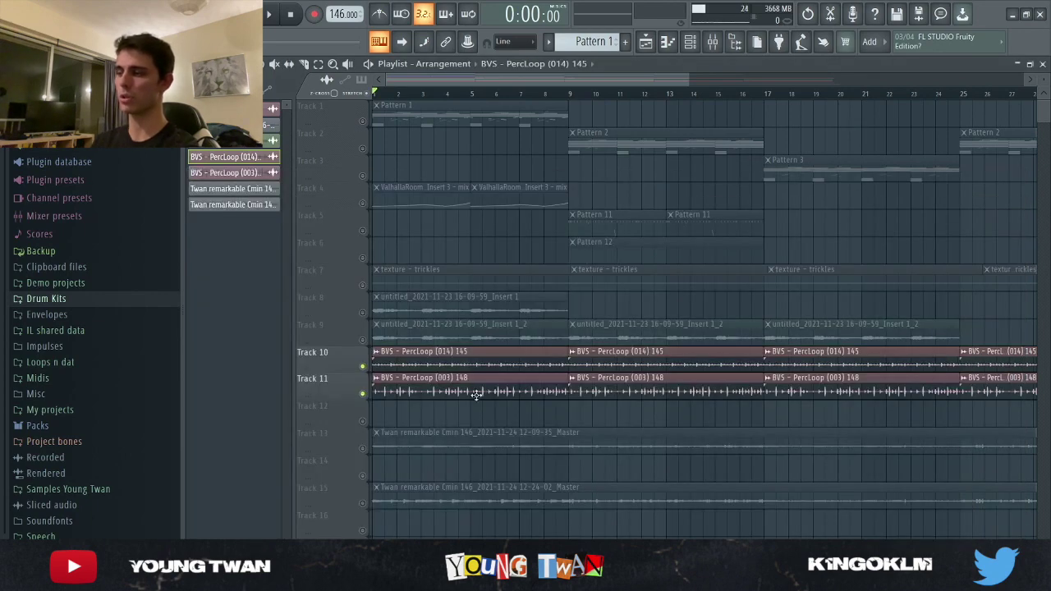
Step: Play the arrangement, zoom the playlist, select the Track 13 audio clip, and stop playback
key(space)
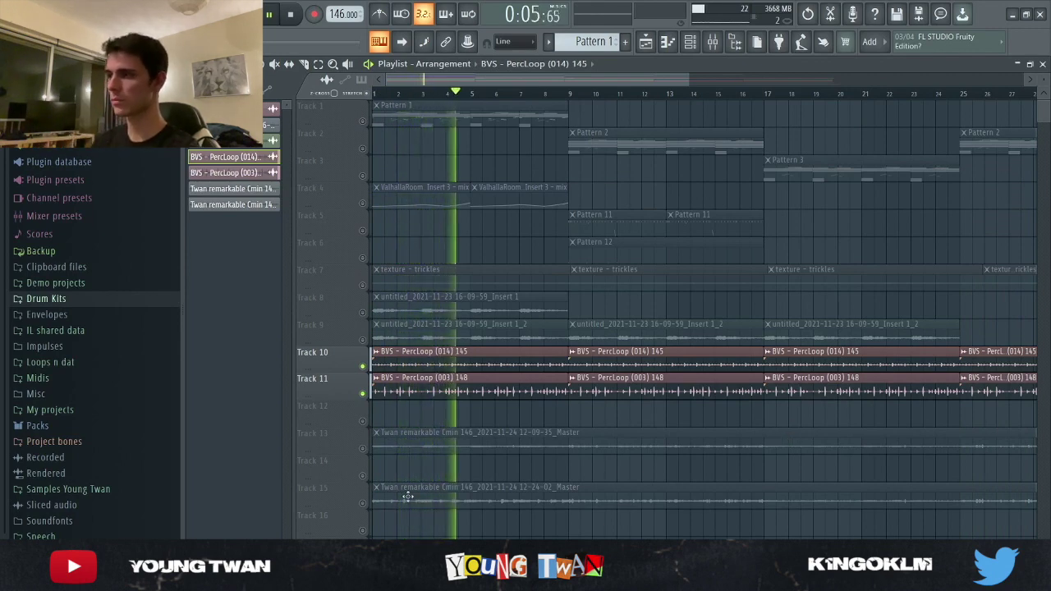
scroll(472, 475, down, 3)
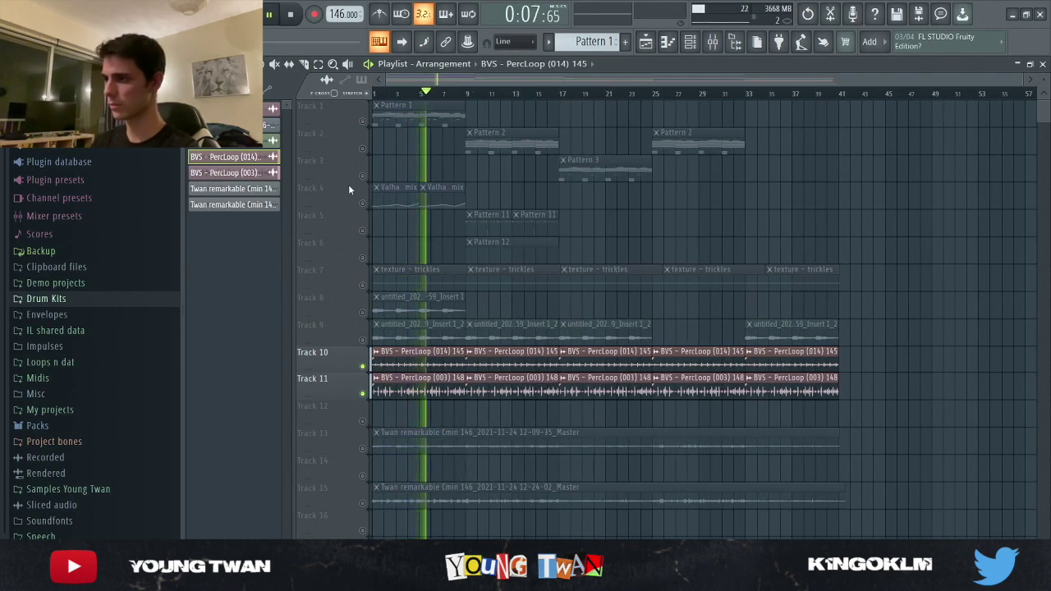
scroll(351, 200, up, 5)
scroll(351, 205, down, 5)
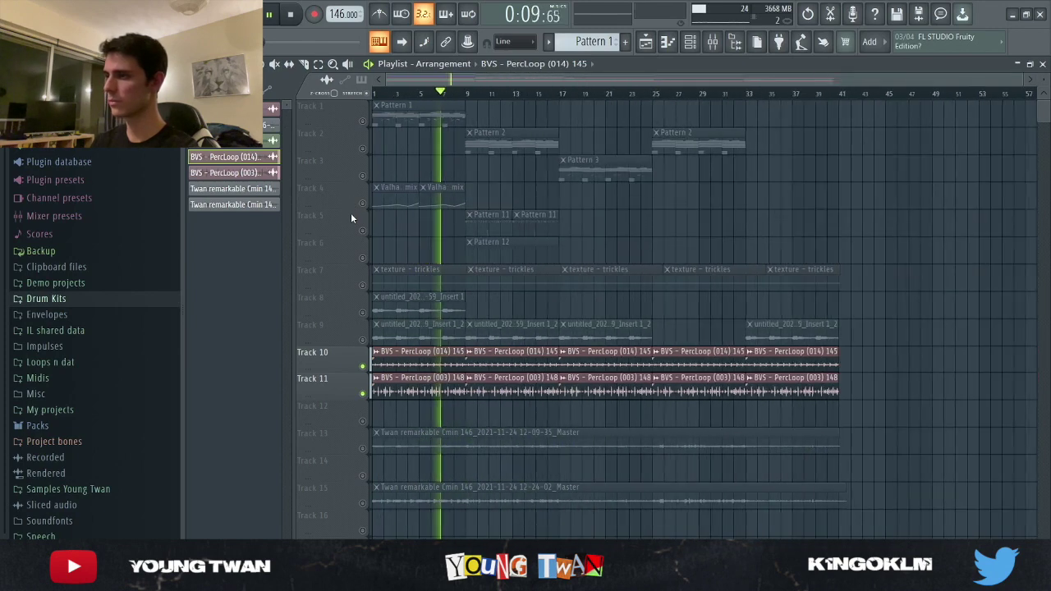
click(377, 443)
key(space)
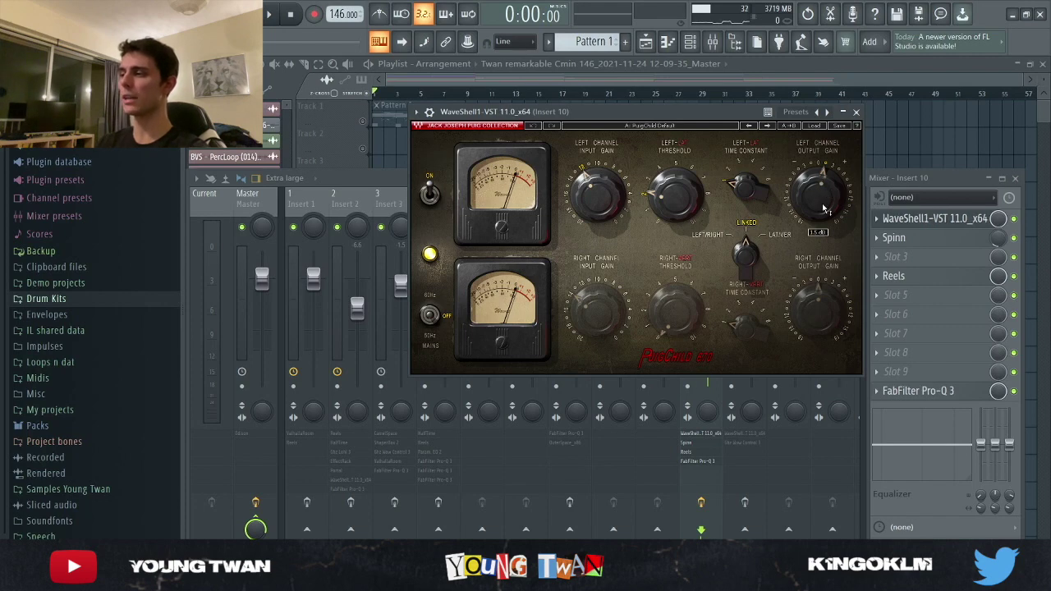
Step: Inspect Insert 10's Spinn, Reels and FabFilter Pro-Q 3 effects, then return to the playlist
click(953, 237)
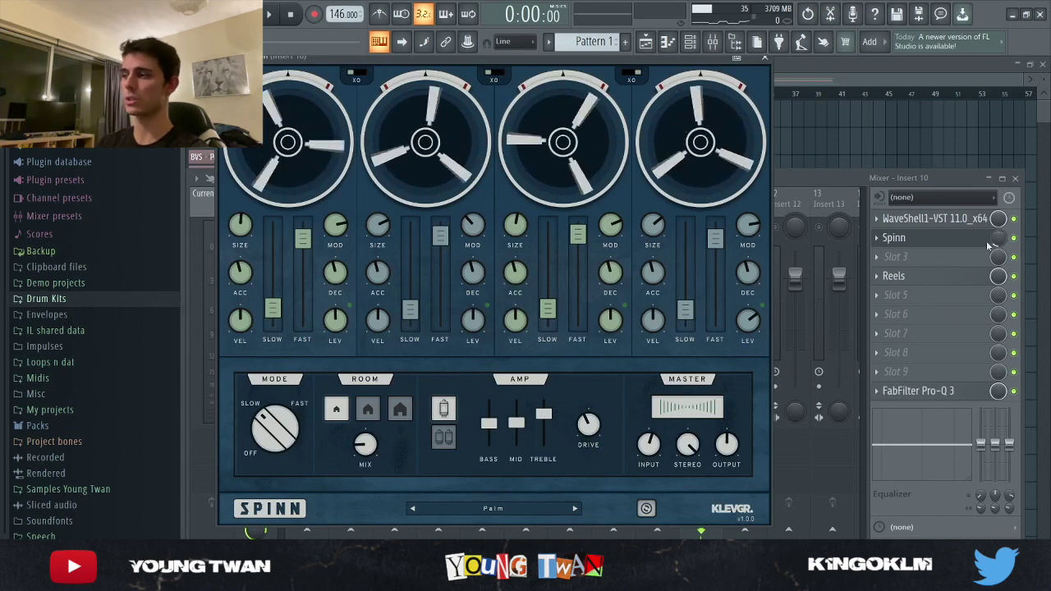
click(893, 276)
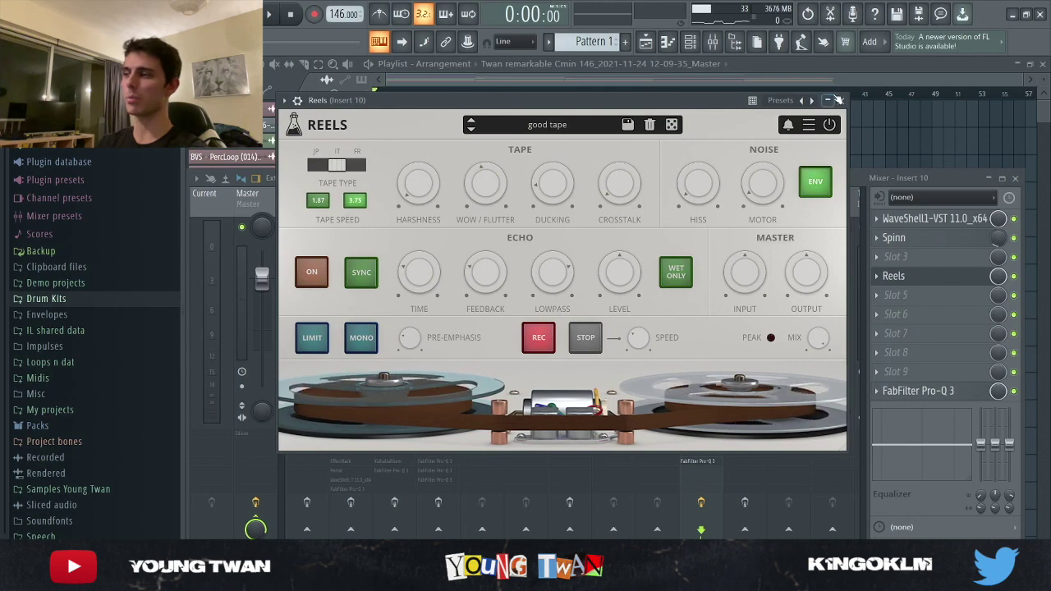
click(918, 391)
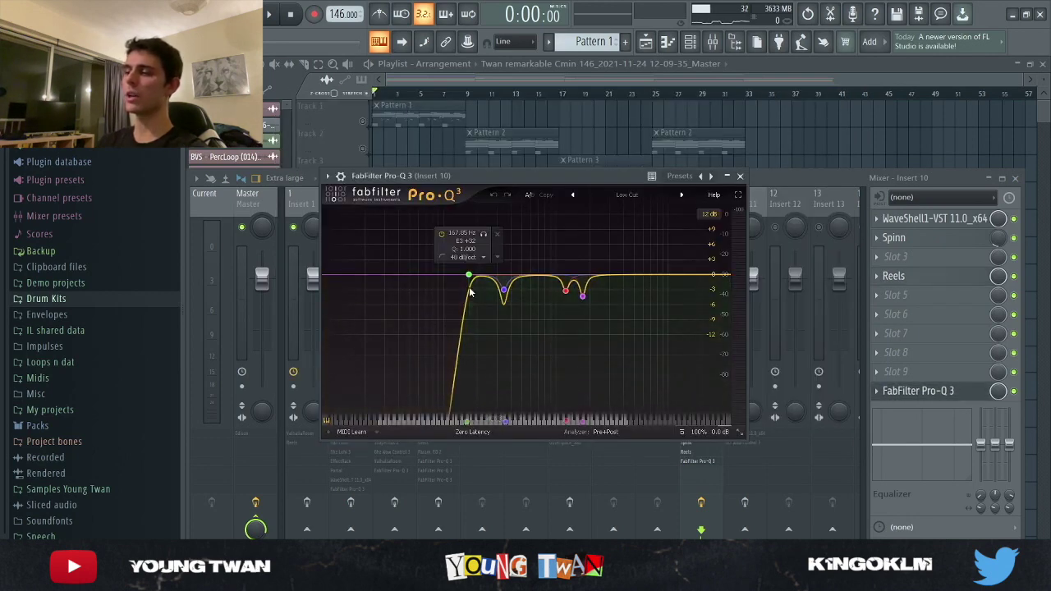
click(741, 177)
key(Right)
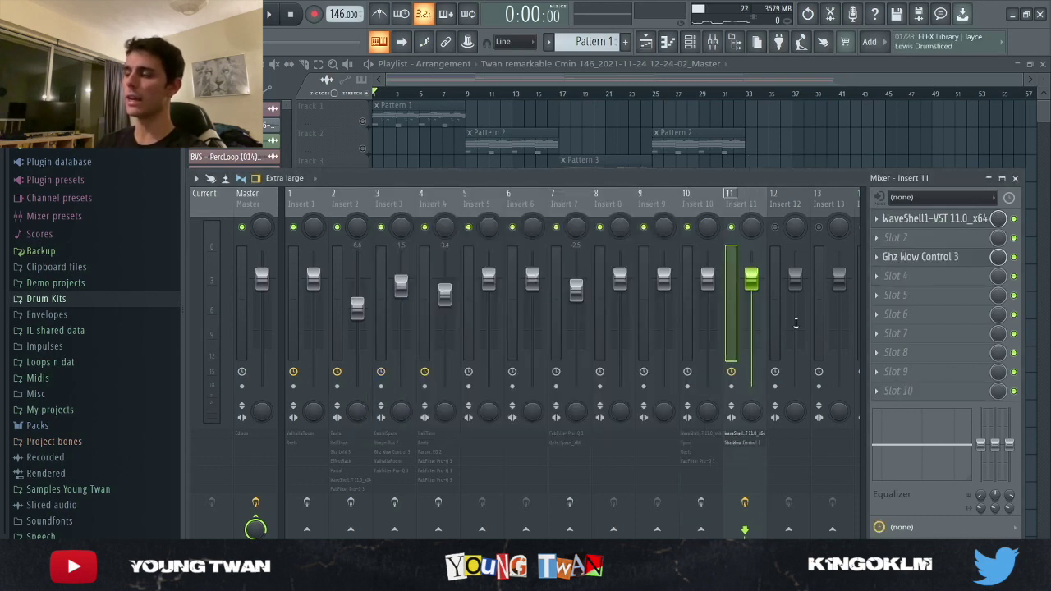
key(F9)
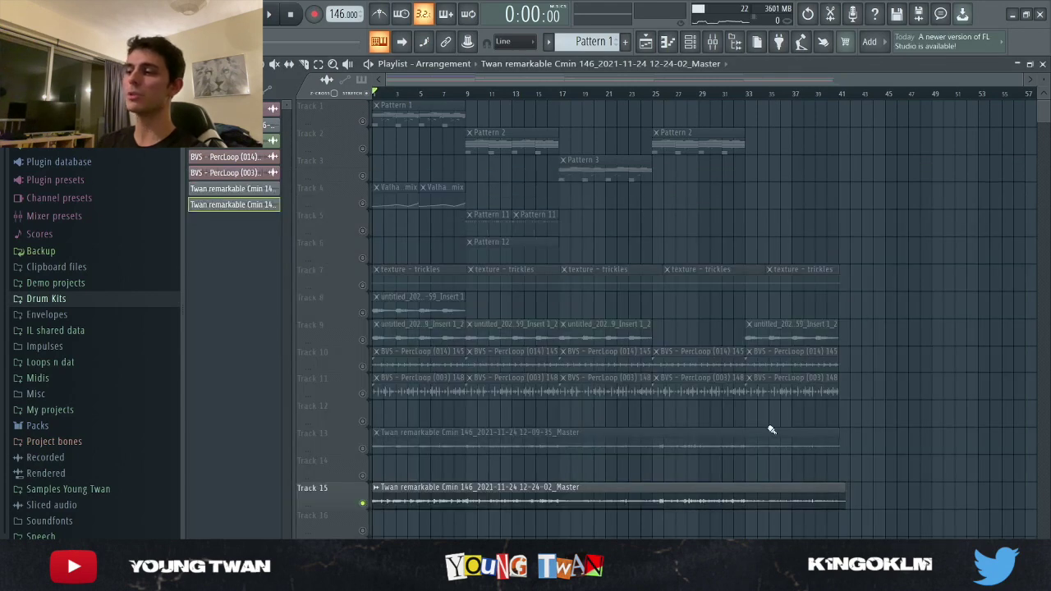